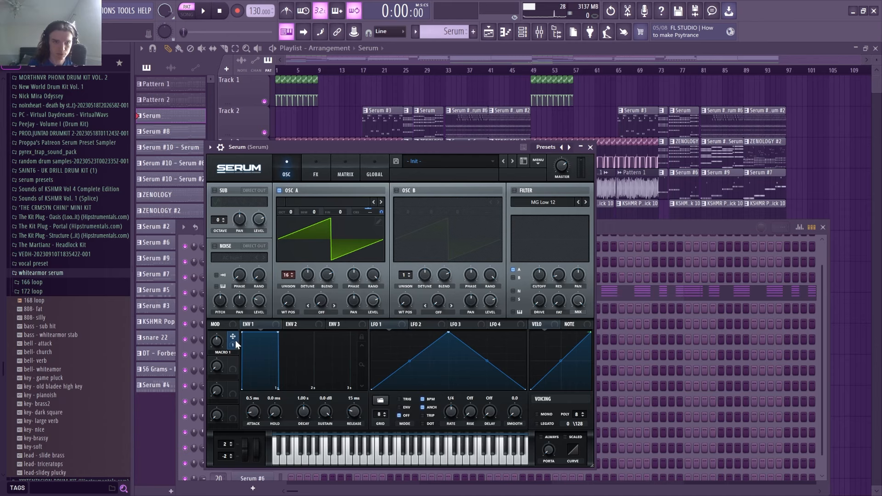
# Step: Check the Serum instrument's effects page, return to its oscillator page, and close the instrument
pyautogui.click(326, 171)
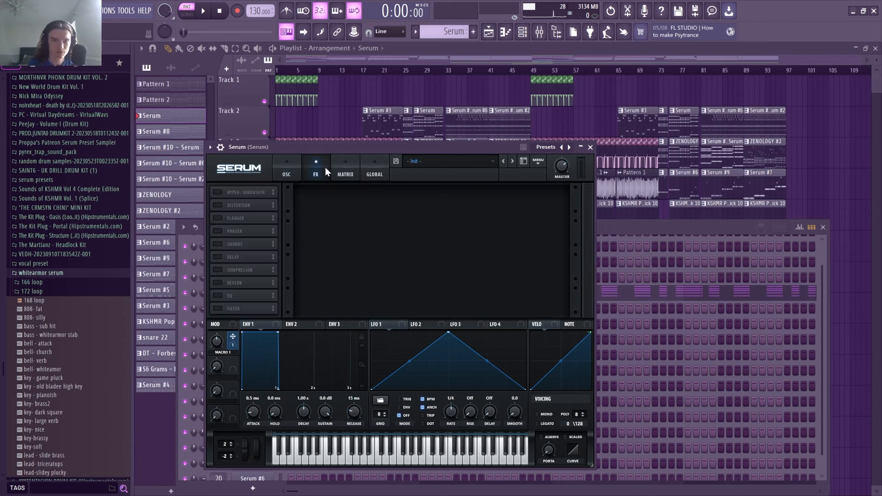
pyautogui.click(286, 176)
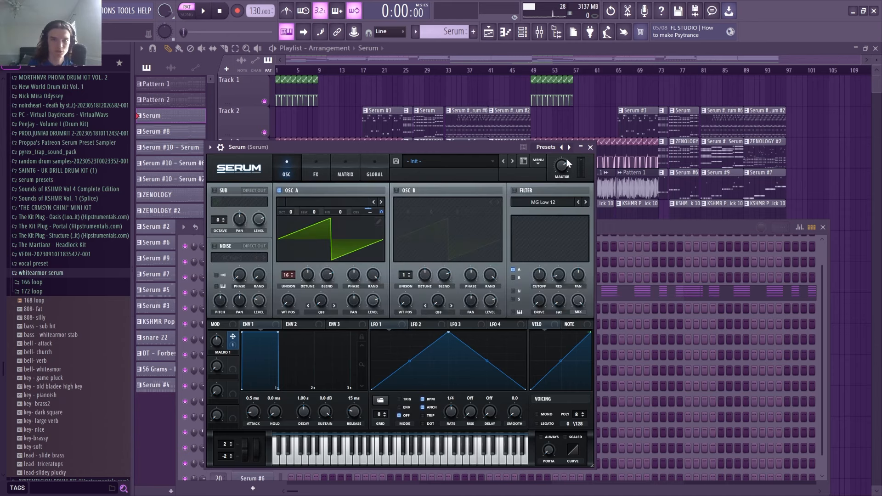
pyautogui.click(591, 147)
# Step: Open the Serum channel's piano roll and examine the chord notes and rhythm across the eight bars
pyautogui.click(282, 293)
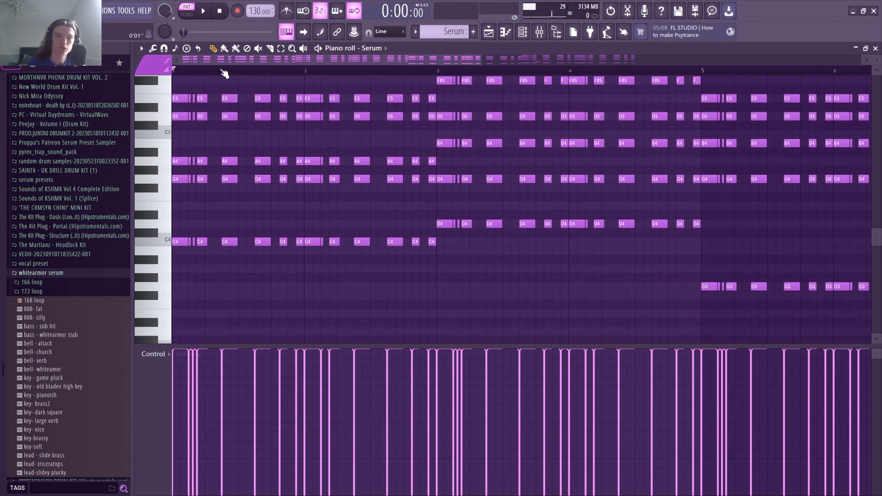
pyautogui.scroll(-2, 224, 74)
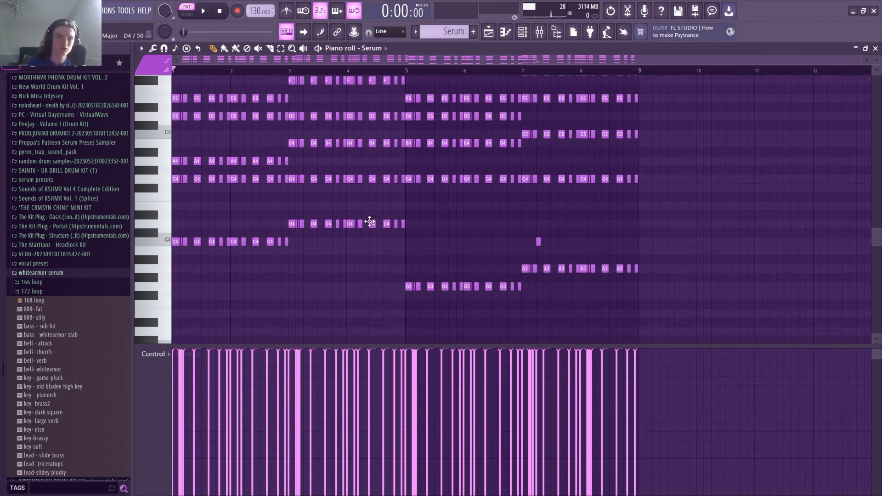
pyautogui.click(370, 222)
pyautogui.scroll(2, 372, 224)
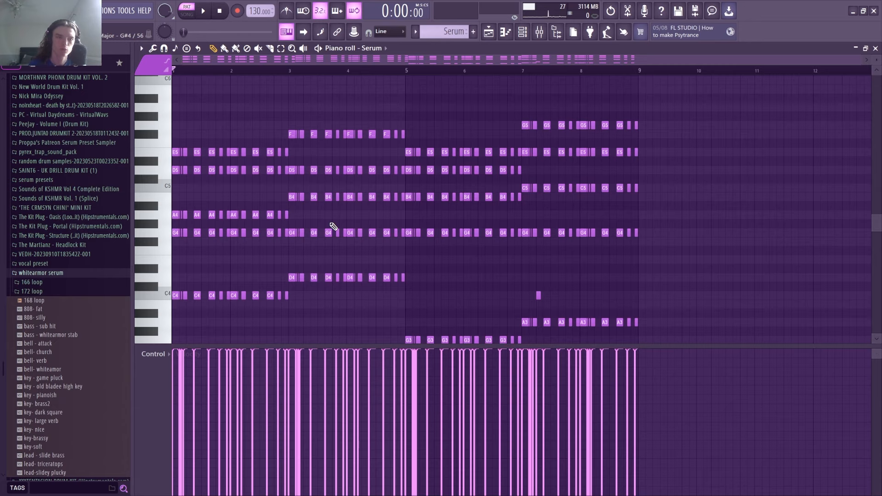
pyautogui.scroll(6, 185, 75)
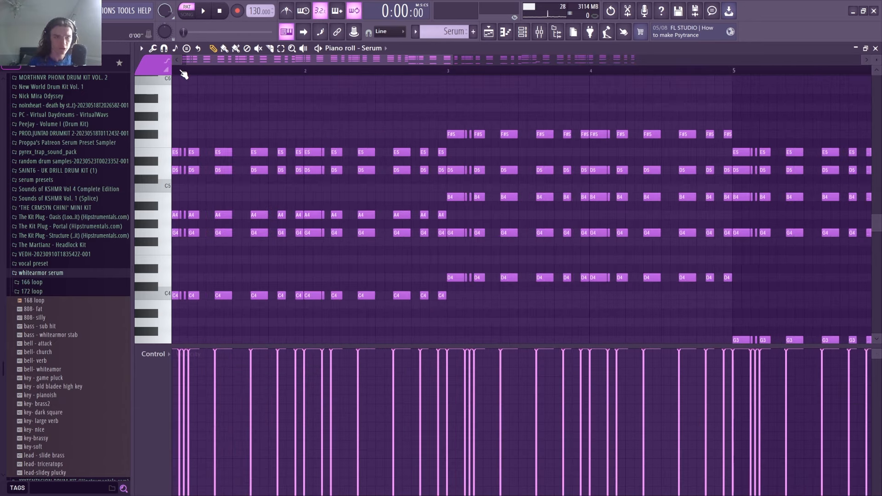
pyautogui.scroll(2, 198, 74)
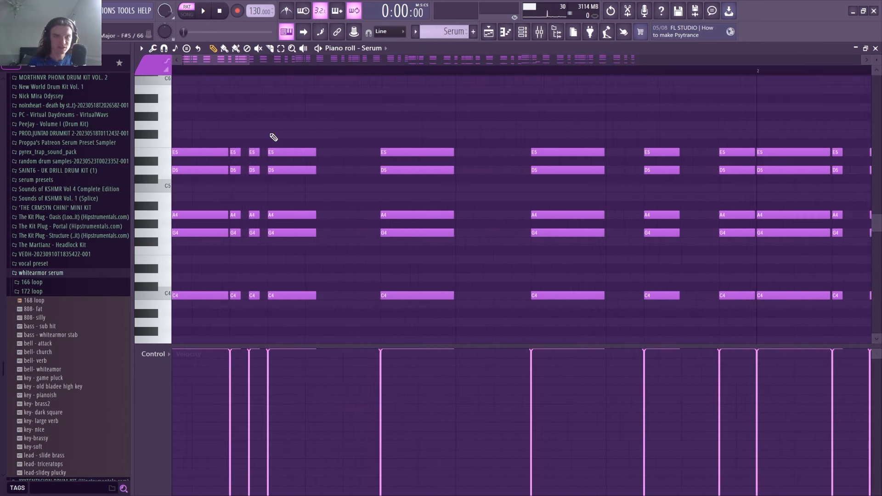
# Step: Set the snap to 1/2 step and try to turn a long chord in bar 1 into three short repeated stabs
pyautogui.click(389, 32)
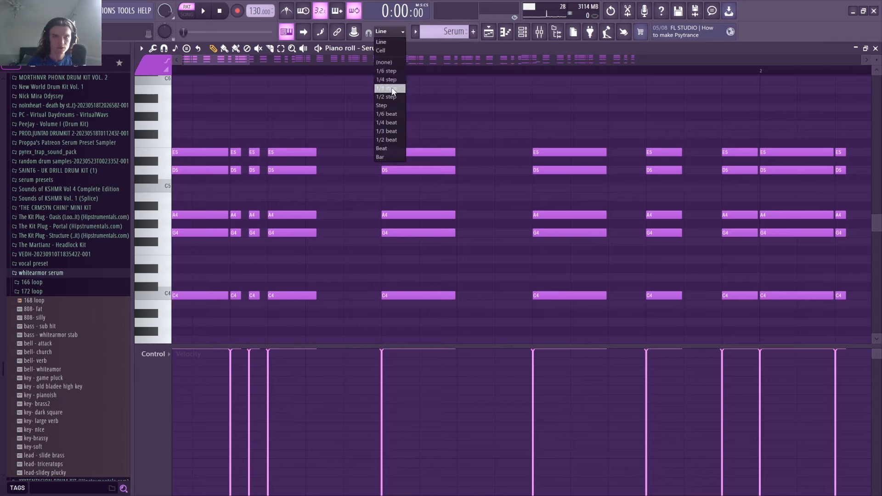
pyautogui.click(390, 92)
pyautogui.moveTo(457, 317); pyautogui.dragTo(385, 157)
pyautogui.hotkey('ctrl', 'b')
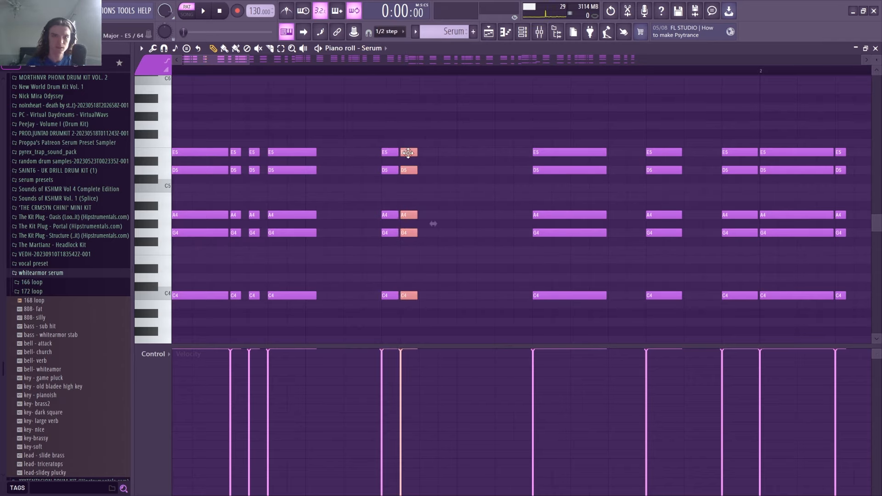
pyautogui.hotkey('ctrl', 'b')
pyautogui.moveTo(456, 318); pyautogui.dragTo(391, 153)
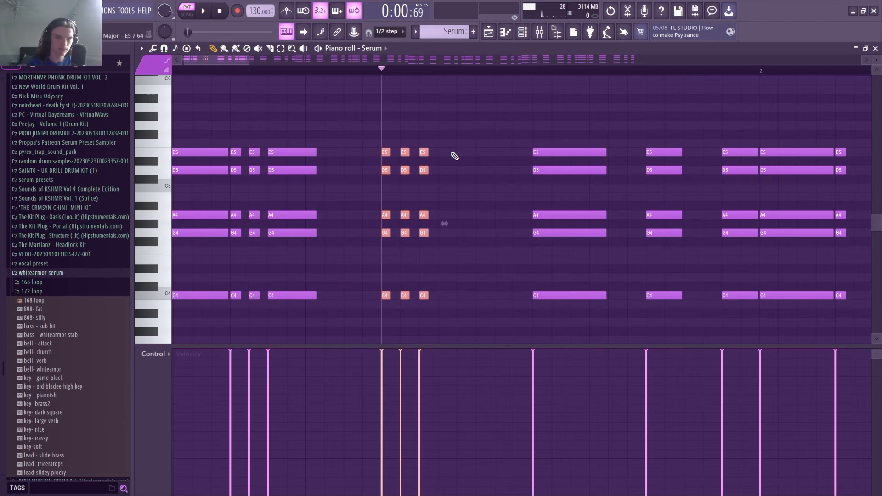
# Step: Undo the chord shortening and duplication in bar 1, restore the snap to Line, and clear the note selection
pyautogui.hotkey('ctrl', 'z')
pyautogui.hotkey('ctrl', 'z')
pyautogui.hotkey('ctrl', 'z')
pyautogui.hotkey('ctrl', 'z')
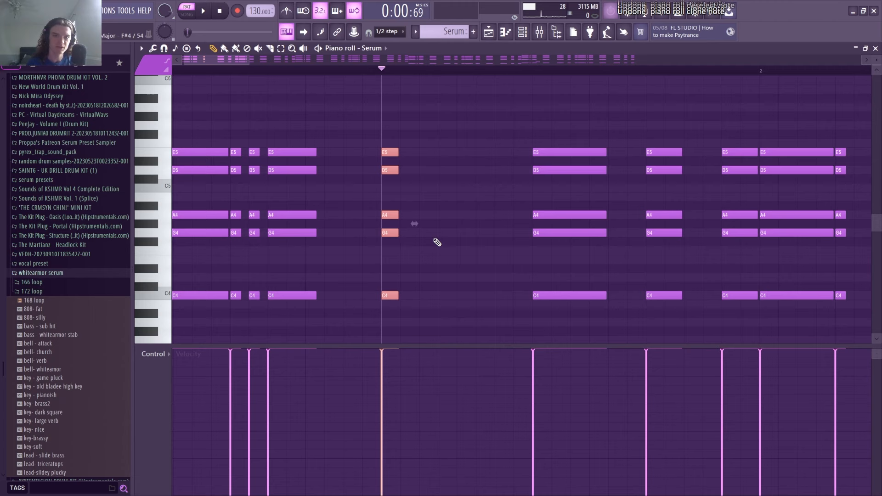
pyautogui.scroll(-4, 209, 73)
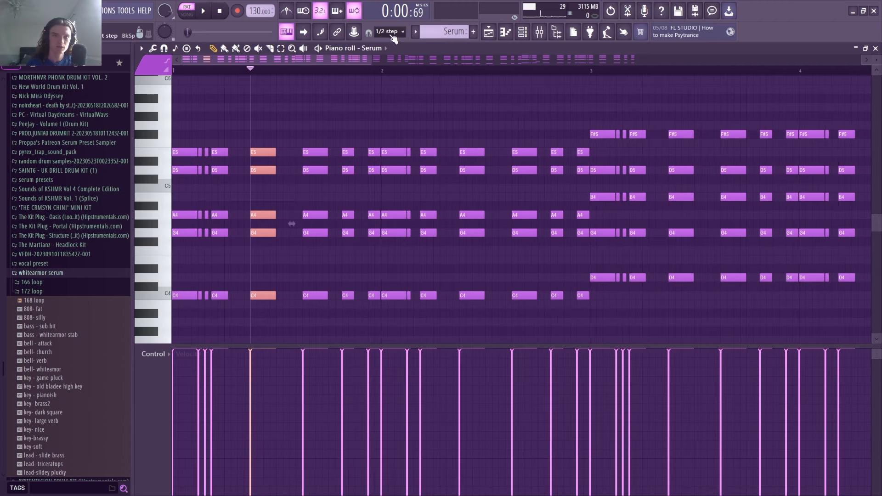
pyautogui.click(208, 69)
pyautogui.click(228, 118)
pyautogui.rightClick(231, 120)
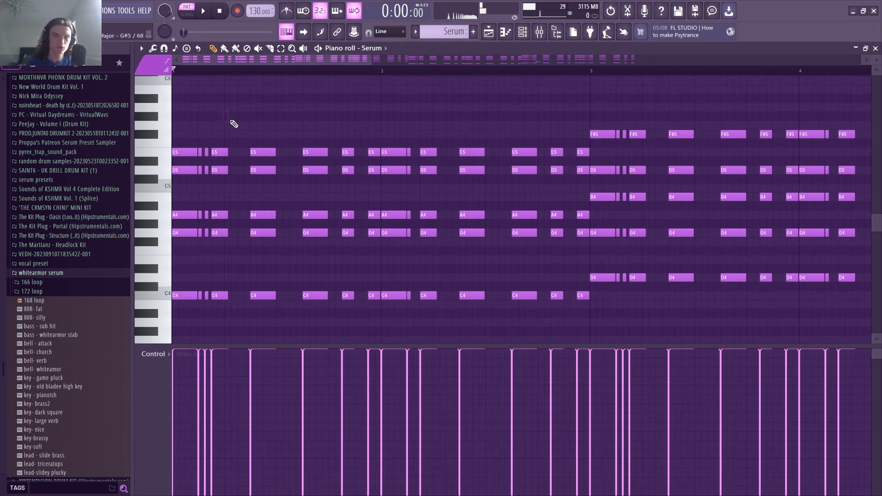
# Step: Play the full eight-bar Serum chord pattern in the piano roll
pyautogui.scroll(-5, 203, 138)
pyautogui.keyDown('ctrl'); pyautogui.scroll(-4, 225, 88); pyautogui.keyUp('ctrl')
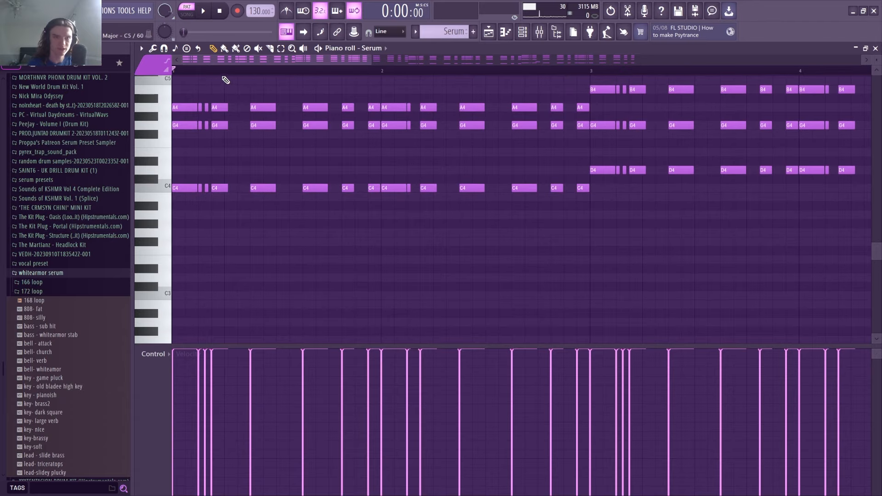
pyautogui.keyDown('ctrl'); pyautogui.scroll(-2, 367, 199); pyautogui.keyUp('ctrl')
pyautogui.scroll(5, 336, 197)
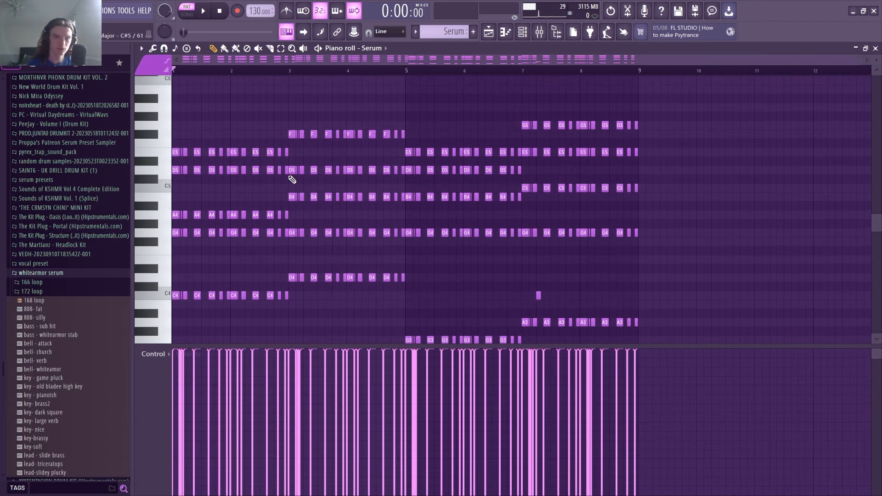
pyautogui.press('space')
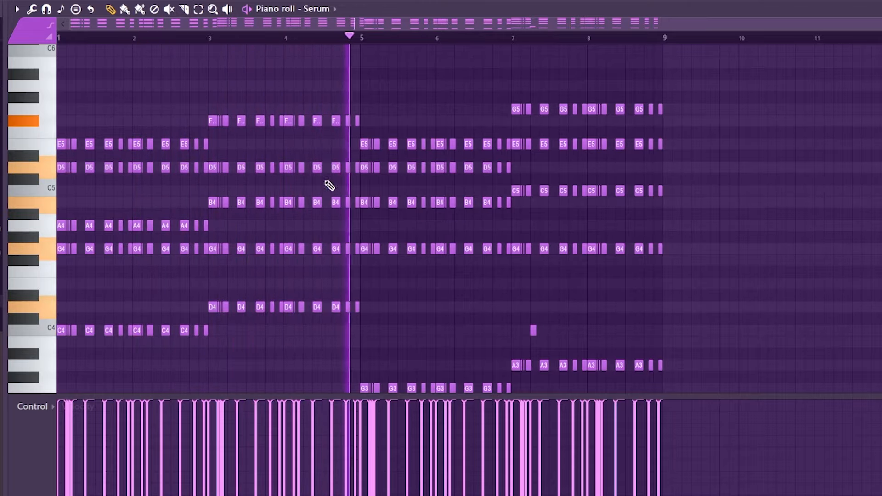
# Step: Examine the Serum #6 arpeggio in the piano roll, including its upper notes, and play it back
pyautogui.scroll(-2, 410, 203)
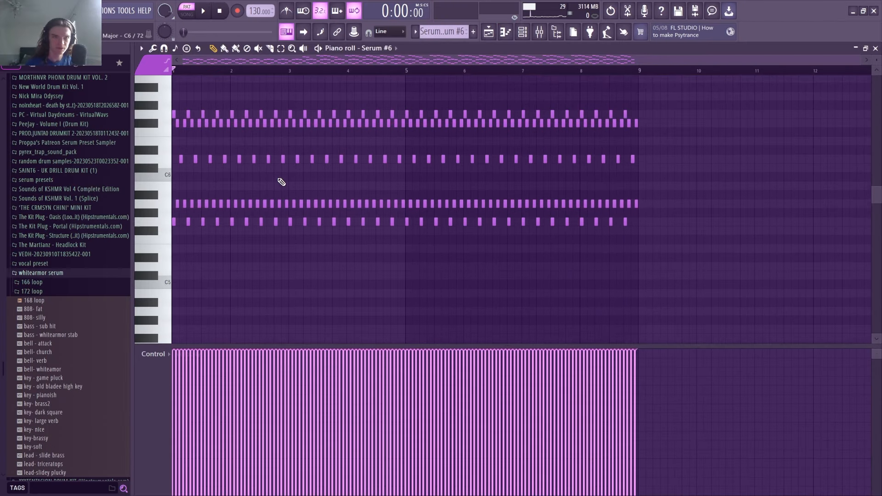
pyautogui.scroll(3, 282, 182)
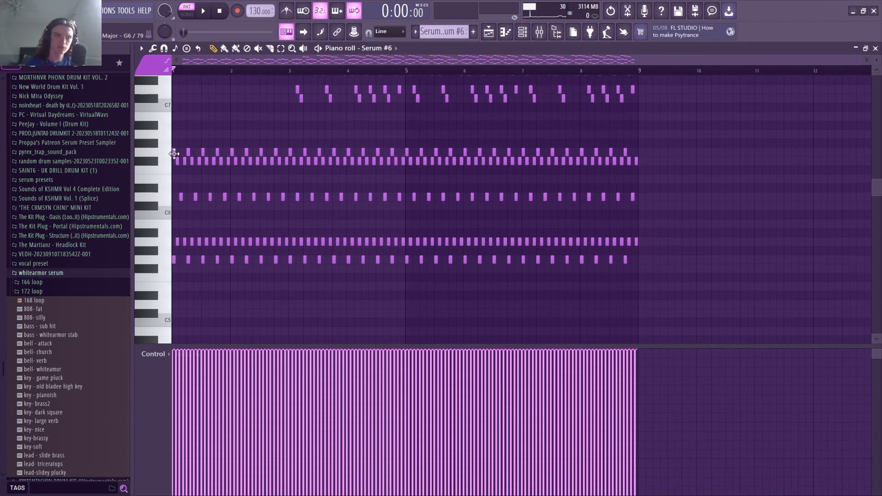
pyautogui.scroll(4, 199, 194)
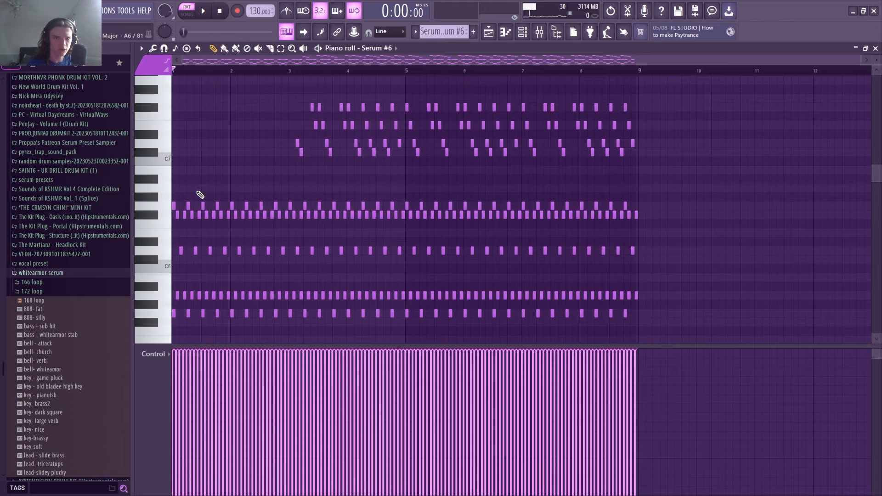
pyautogui.press('space')
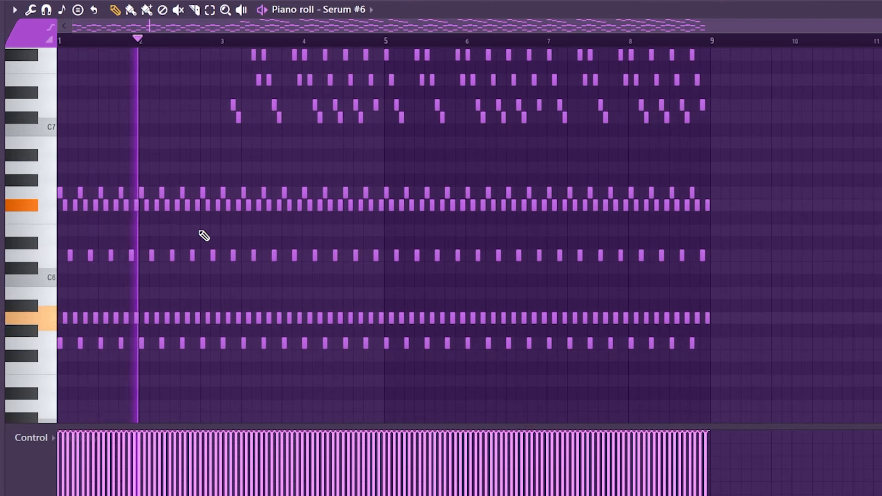
pyautogui.scroll(3, 248, 236)
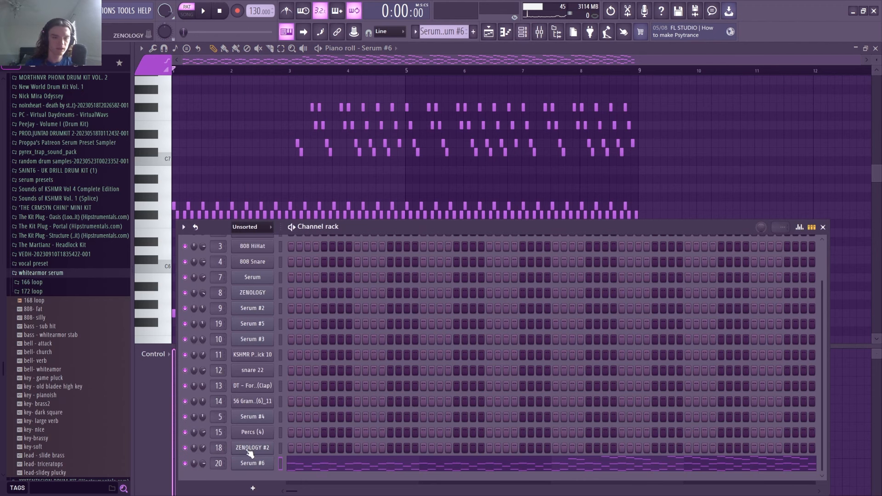
# Step: Open the Serum #6 instrument and sweep Macro 1 upward during playback to audition its effect, ending with playback stopped
pyautogui.click(251, 462)
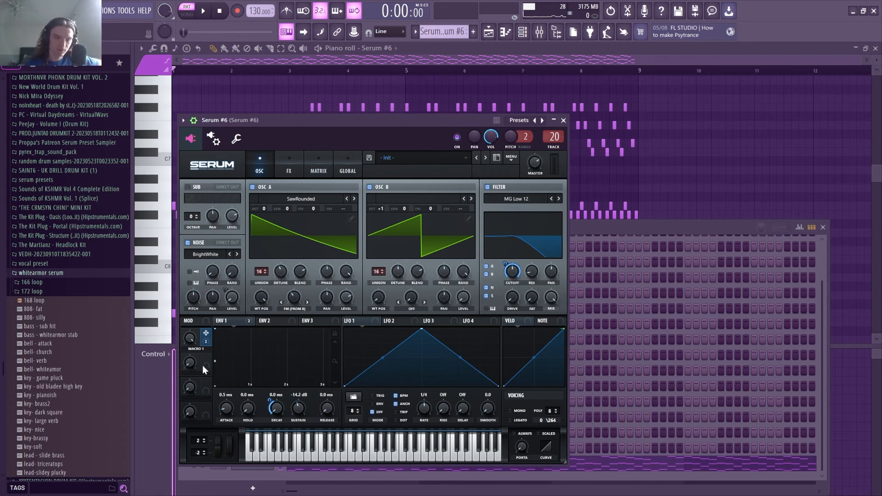
pyautogui.moveTo(193, 340); pyautogui.dragTo(193, 275)
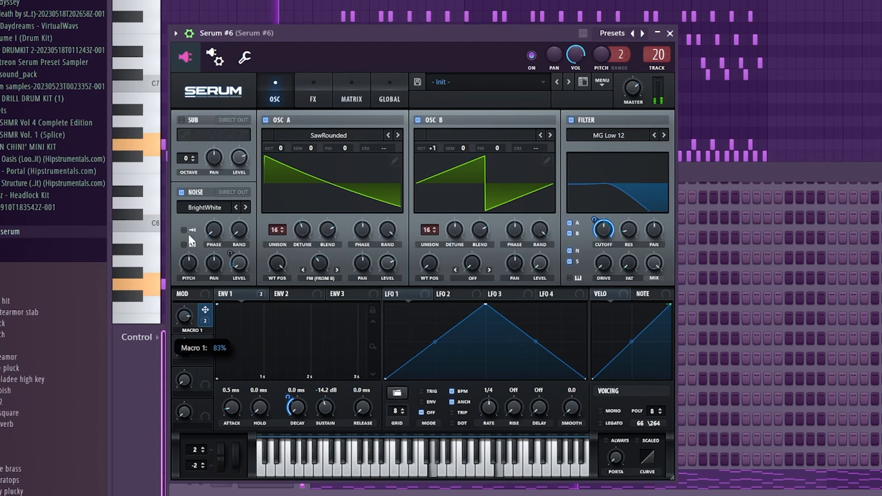
pyautogui.moveTo(189, 236); pyautogui.dragTo(190, 223)
pyautogui.press('space')
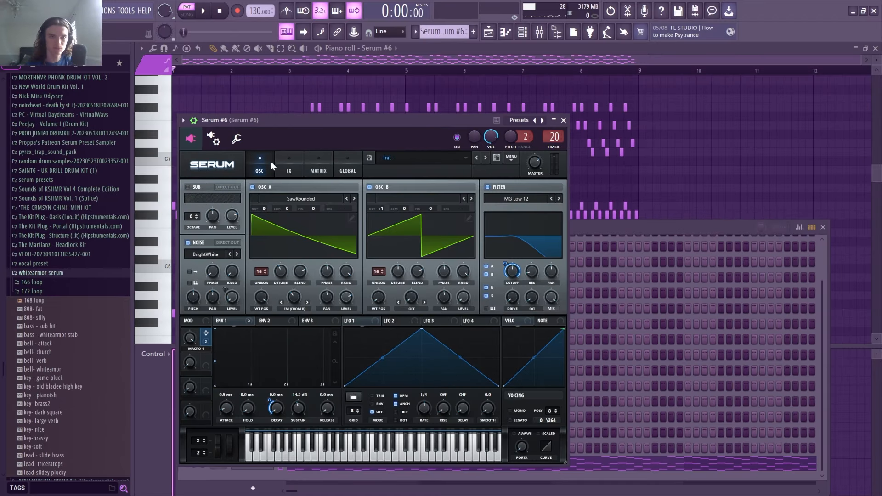
# Step: Review the Hyper/Dimension, Flanger and Reverb settings on Serum #6's effects page and close the instrument
pyautogui.click(287, 165)
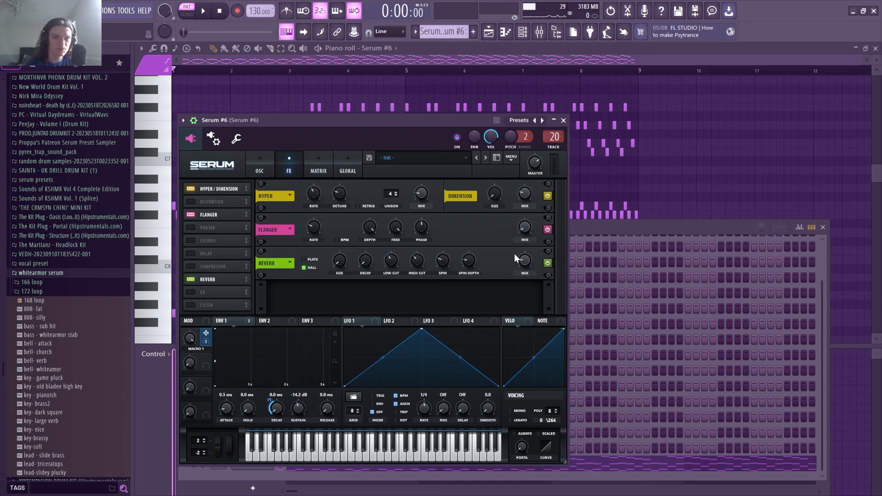
pyautogui.moveTo(528, 229)
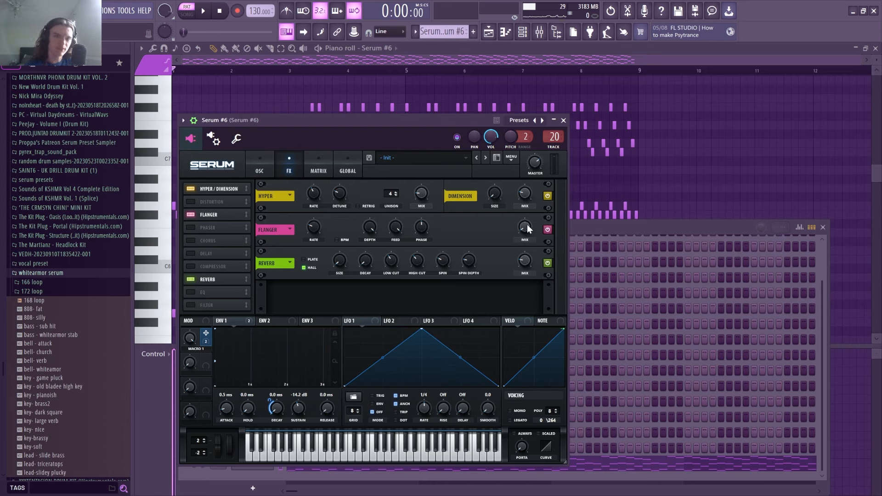
pyautogui.moveTo(524, 261)
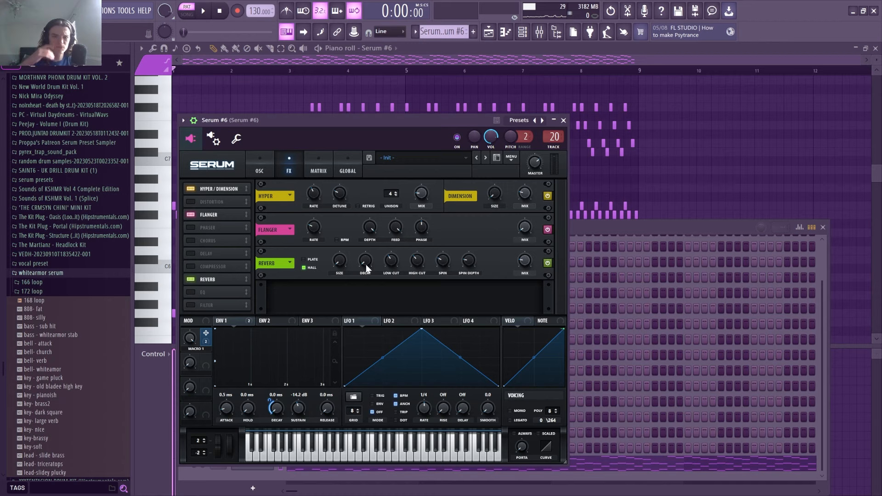
pyautogui.click(564, 120)
# Step: Return to the Serum #6 piano roll and play its arpeggio while viewing the lower and upper notes
pyautogui.click(282, 63)
pyautogui.press('space')
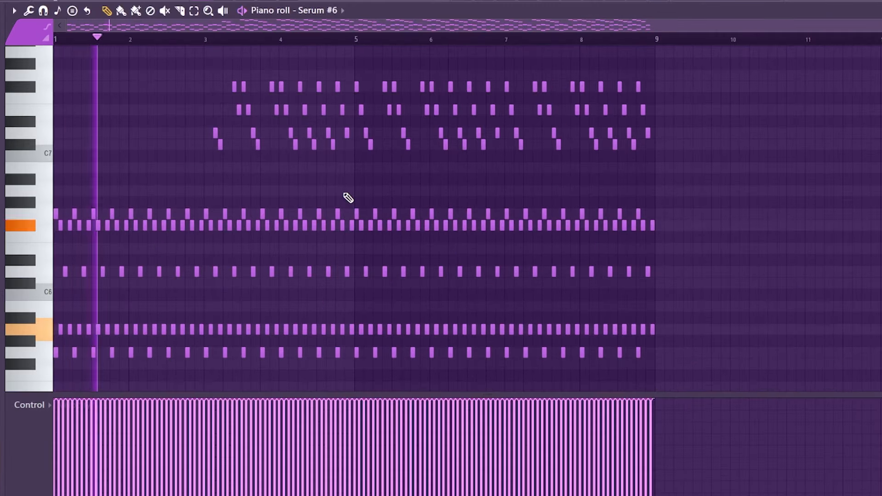
pyautogui.scroll(-1, 348, 198)
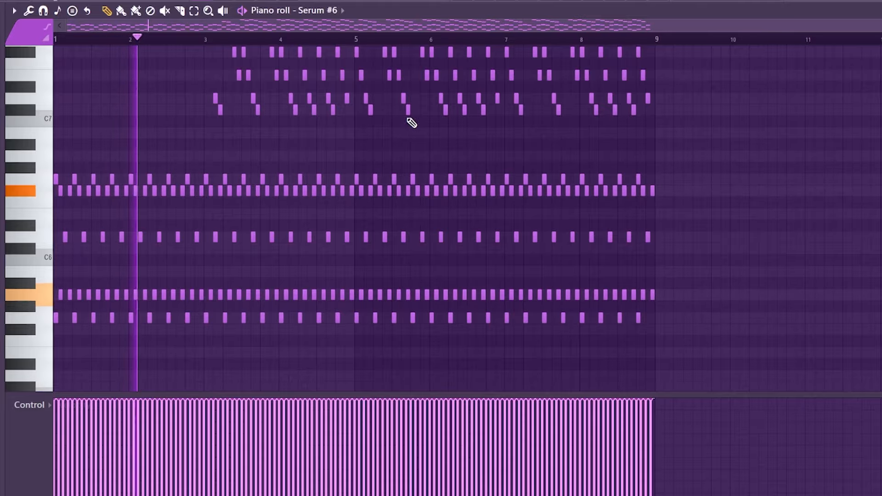
pyautogui.scroll(1, 413, 85)
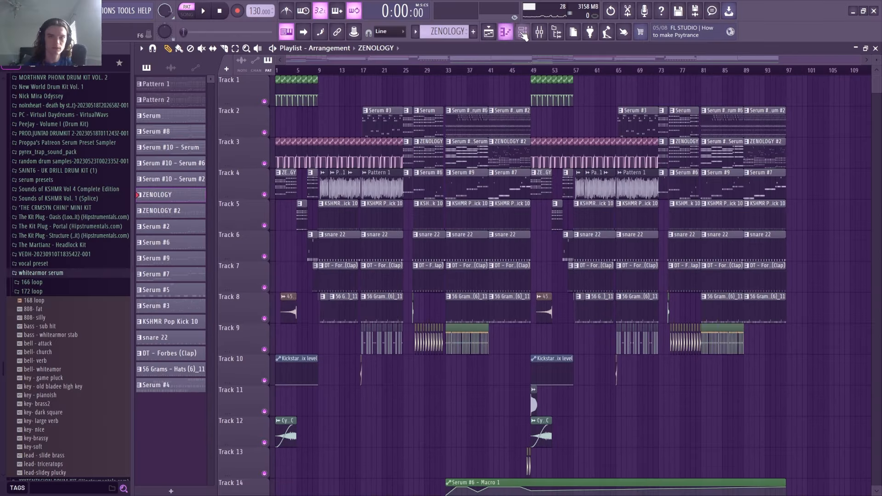
# Step: Show the channel rack, inspect the ZENOLOGY channel's Ac Pop Piano 1 preset, and close the instrument
pyautogui.click(523, 32)
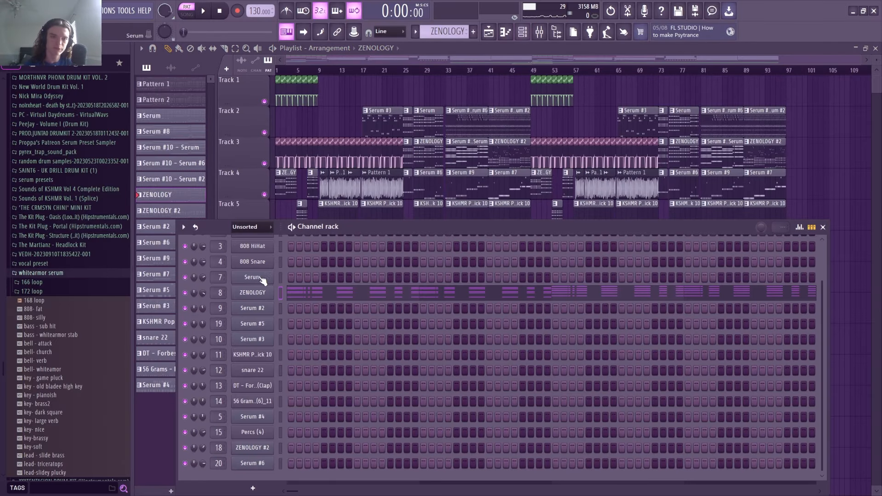
pyautogui.click(264, 297)
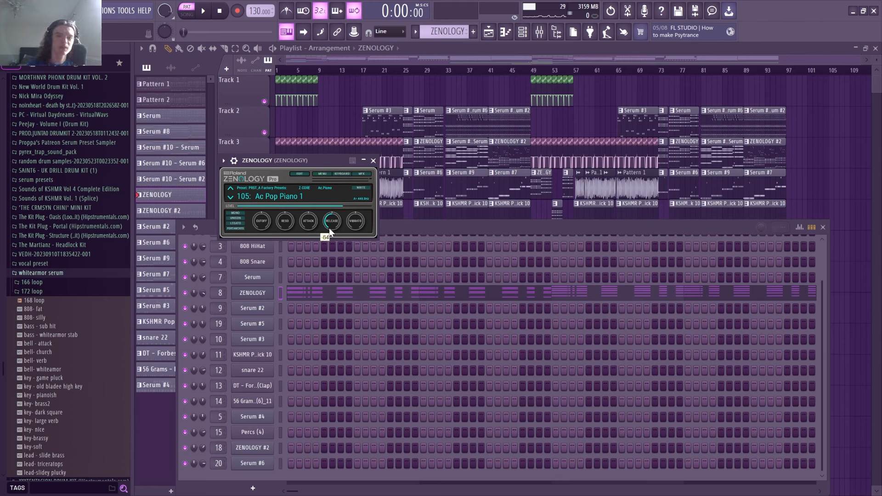
pyautogui.click(372, 161)
# Step: Open the ZENOLOGY channel's piano roll and examine its chord notes from the lowest to the highest
pyautogui.rightClick(282, 290)
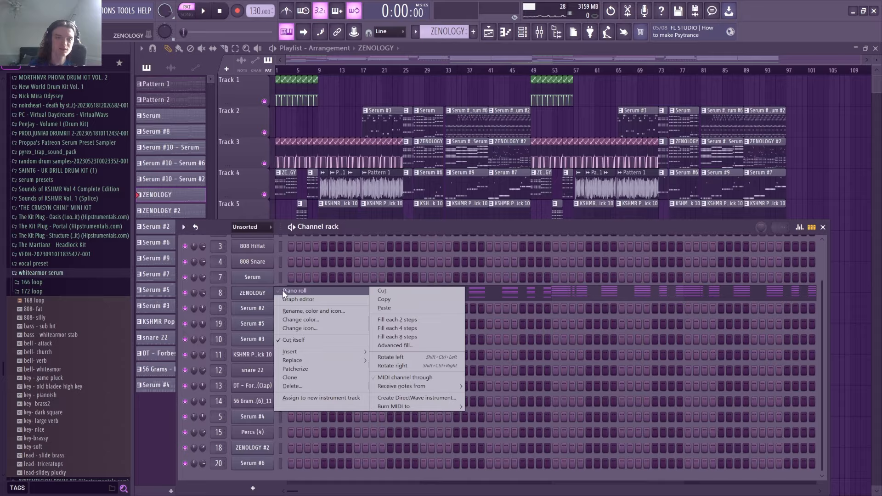
pyautogui.click(299, 295)
pyautogui.scroll(-2, 268, 217)
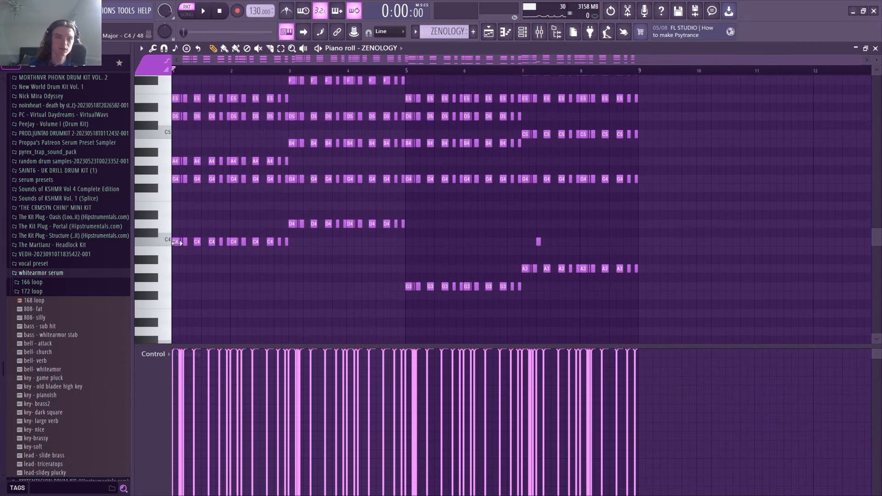
pyautogui.scroll(2, 239, 246)
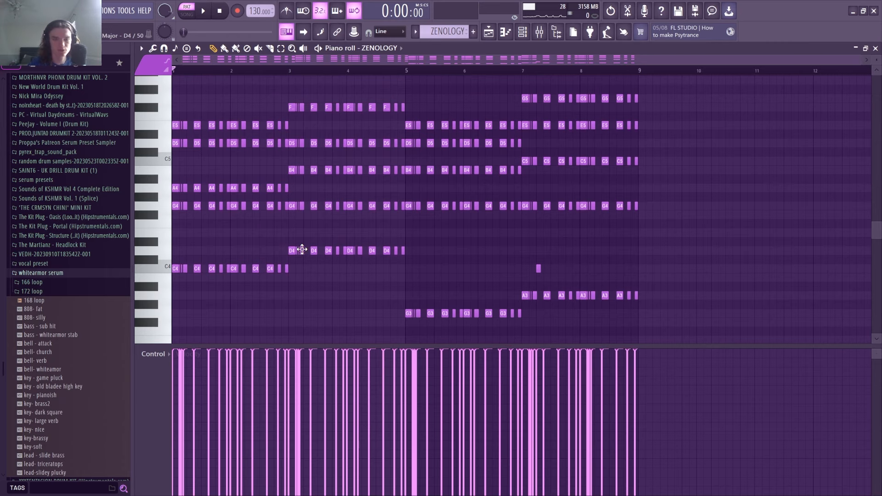
# Step: Play back the ZENOLOGY chord pattern and stop it
pyautogui.press('space')
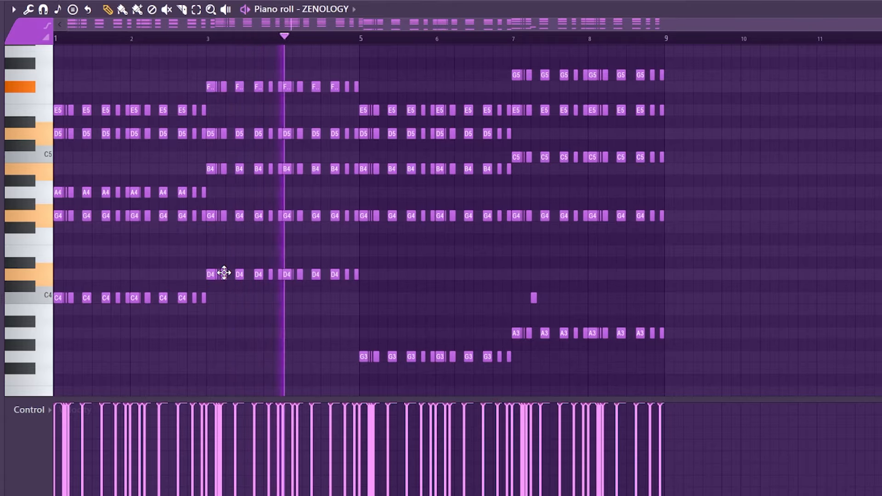
pyautogui.press('space')
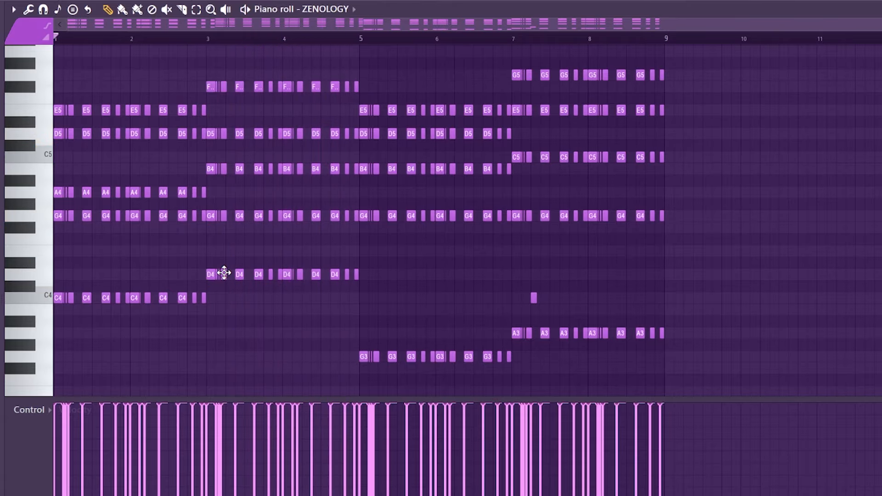
# Step: Switch to the ZENOLOGY #2 pattern, check the ZENOLOGY channel's Ac Pop Piano 1 preset, and close the instrument
pyautogui.click(489, 32)
pyautogui.doubleClick(181, 208)
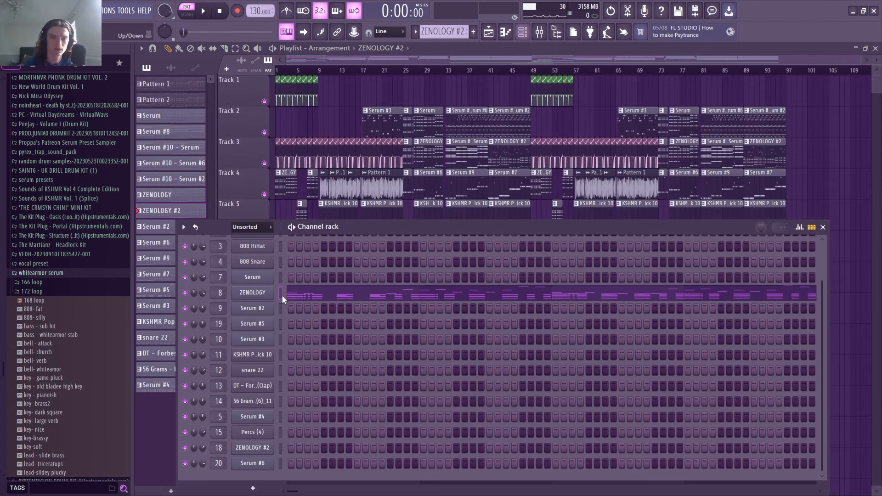
pyautogui.click(256, 294)
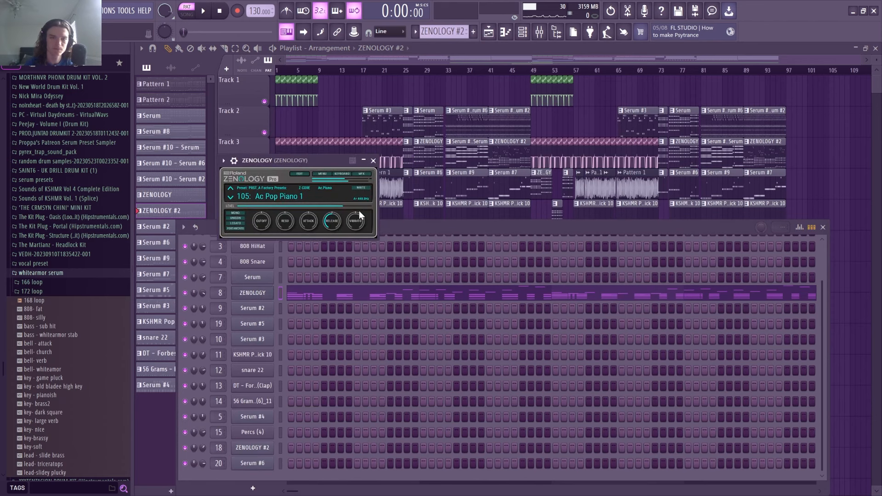
pyautogui.click(376, 164)
# Step: Open the ZENOLOGY channel's piano roll for the ZENOLOGY #2 pattern and examine the melody notes above the chords
pyautogui.rightClick(261, 292)
pyautogui.click(338, 291)
pyautogui.rightClick(263, 294)
pyautogui.click(344, 291)
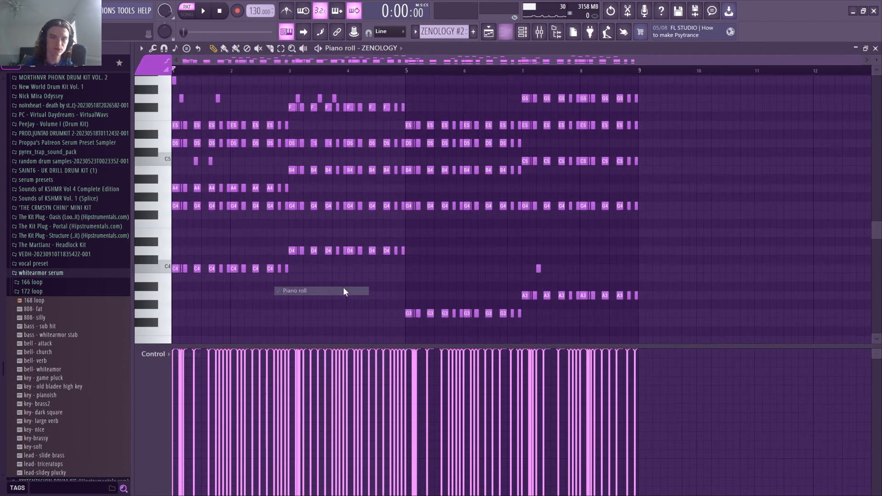
pyautogui.scroll(5, 256, 161)
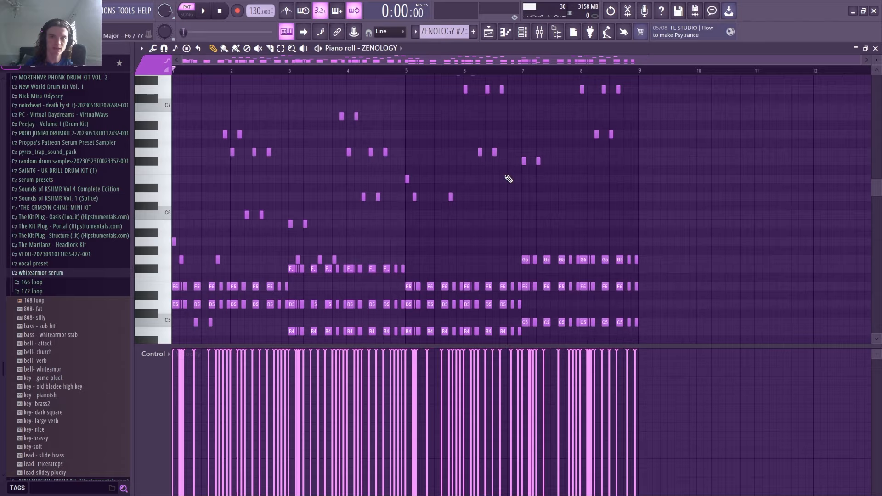
pyautogui.scroll(4, 509, 178)
pyautogui.scroll(-3, 331, 142)
# Step: Play the ZENOLOGY #2 pattern while viewing its high melody notes and the chords below them
pyautogui.press('space')
pyautogui.scroll(-1, 239, 239)
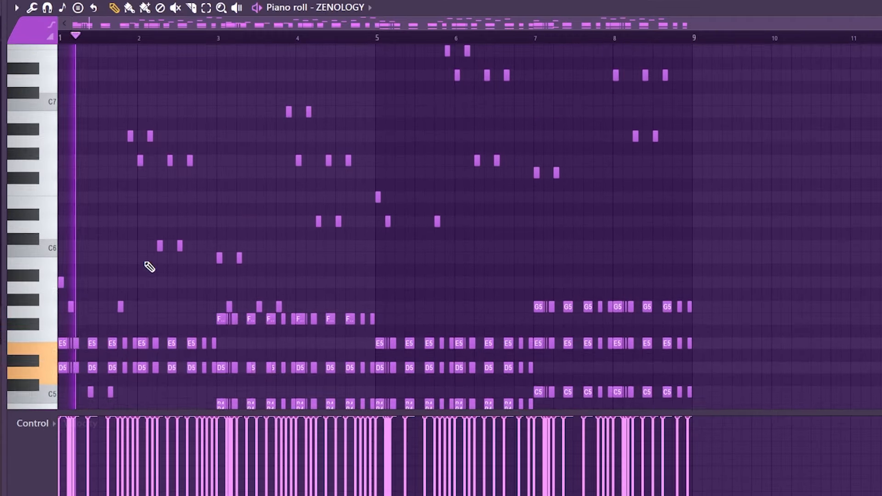
pyautogui.scroll(-1, 156, 262)
pyautogui.scroll(1, 162, 261)
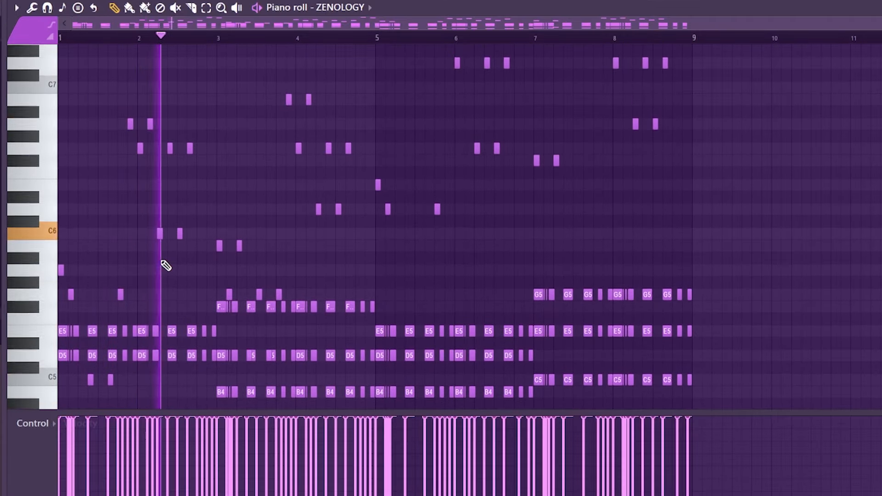
pyautogui.scroll(1, 202, 248)
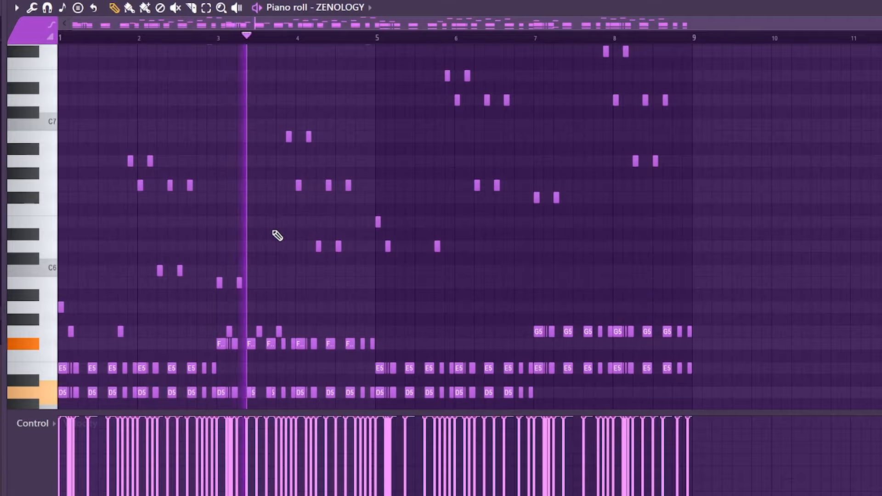
pyautogui.scroll(4, 276, 236)
pyautogui.scroll(-2, 329, 241)
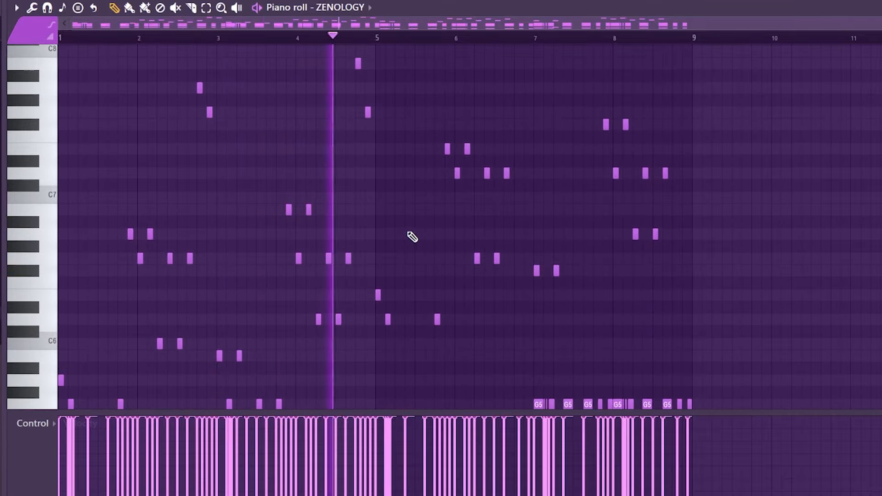
pyautogui.scroll(-4, 412, 236)
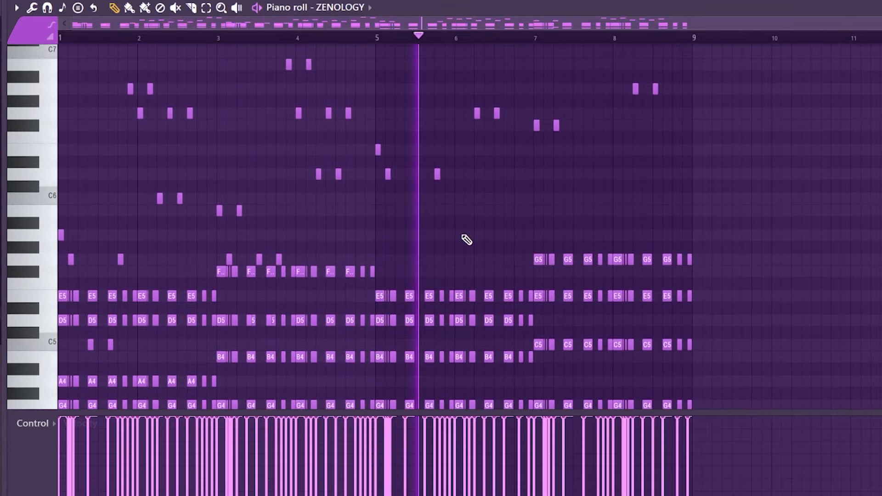
pyautogui.scroll(-1, 465, 238)
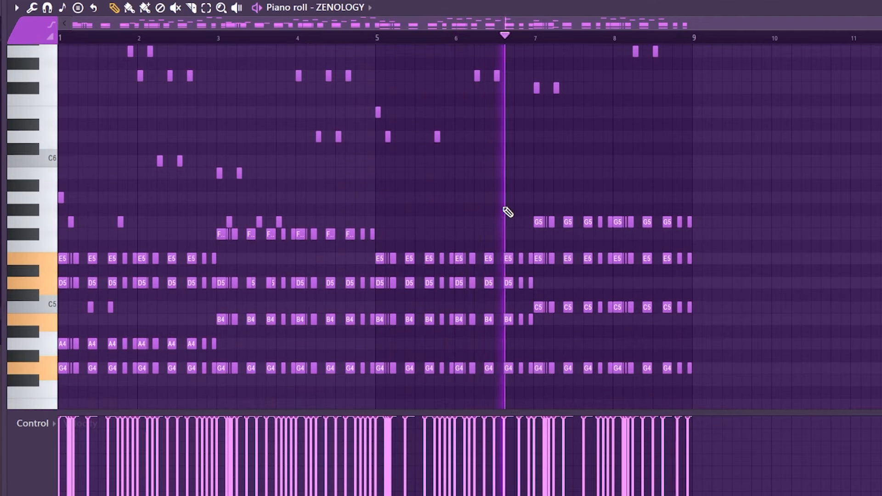
pyautogui.scroll(-2, 508, 212)
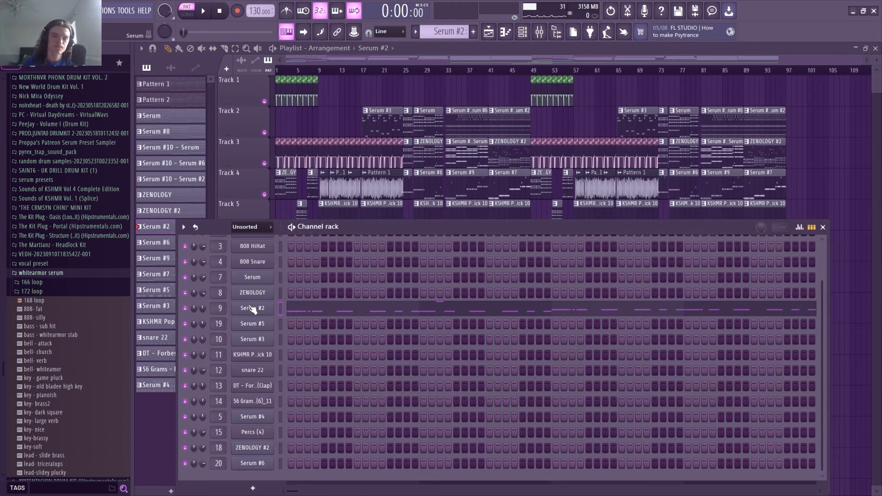
# Step: Inspect Serum #2's BASS - House of Acid preset, audition the bass pattern, and close the instrument
pyautogui.click(252, 310)
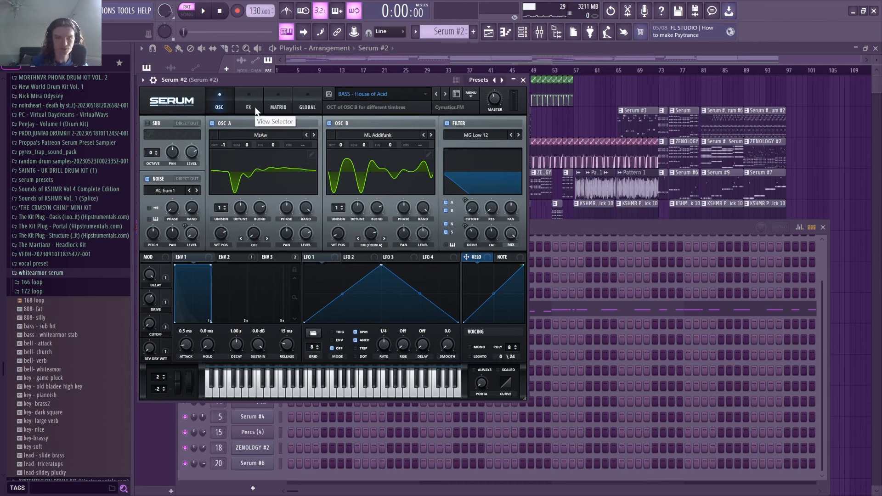
pyautogui.press('space')
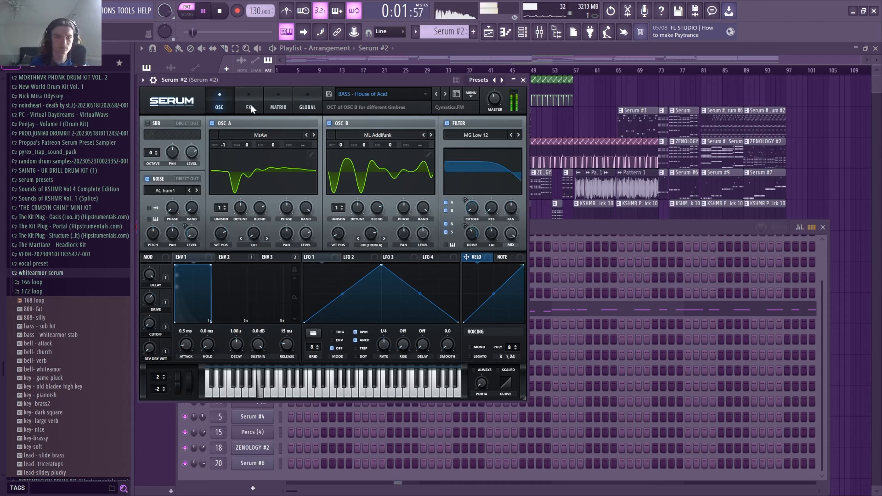
pyautogui.click(523, 81)
pyautogui.press('space')
# Step: Open the Serum #2 piano roll, recheck the instrument's bass preset, and return to the notes
pyautogui.rightClick(272, 307)
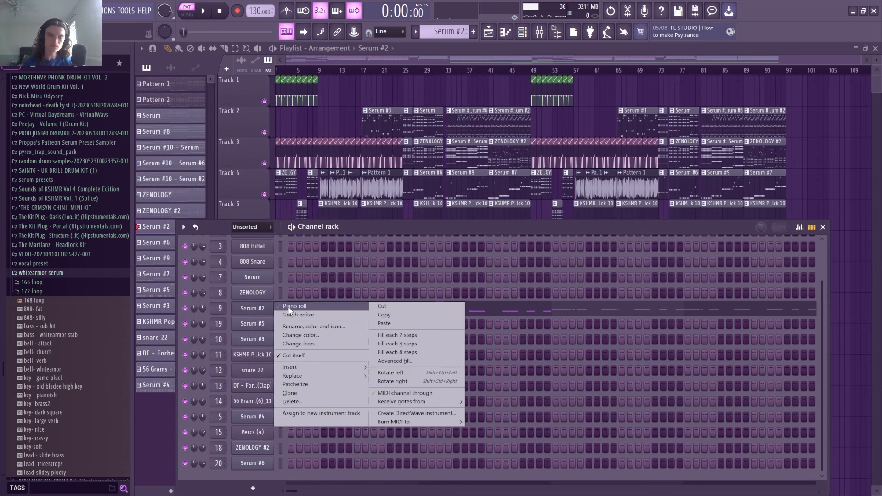
pyautogui.click(288, 307)
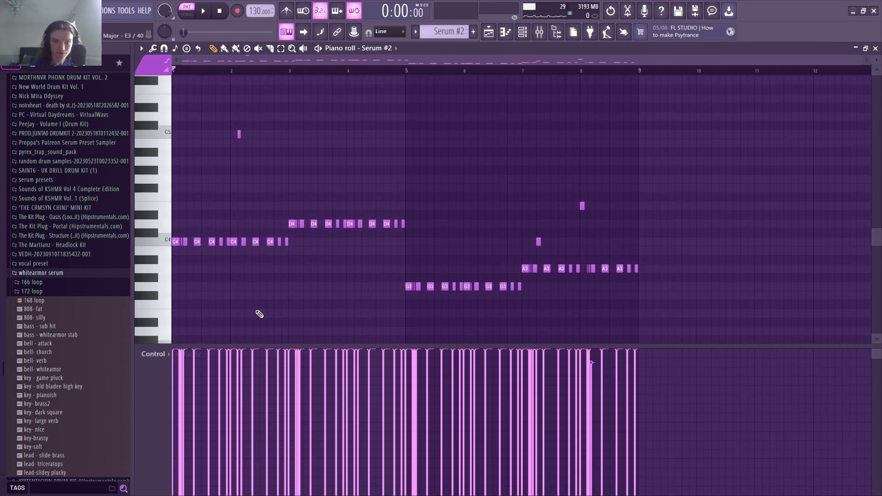
pyautogui.click(533, 30)
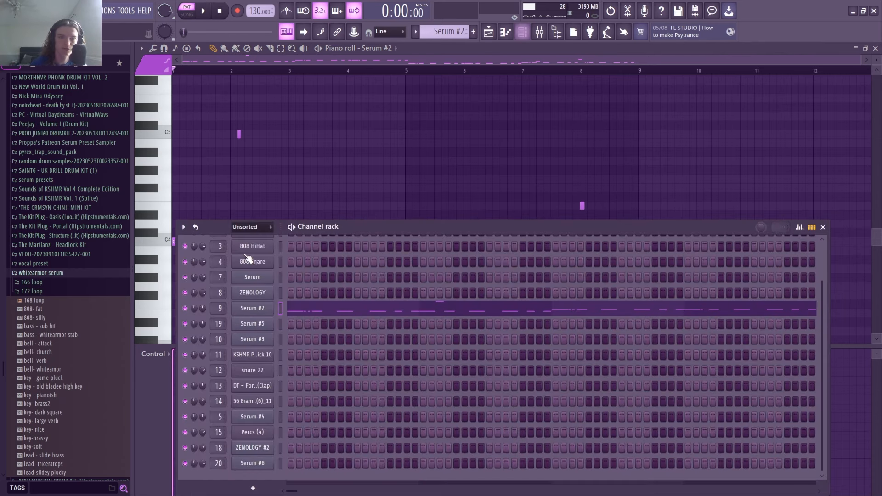
pyautogui.click(249, 310)
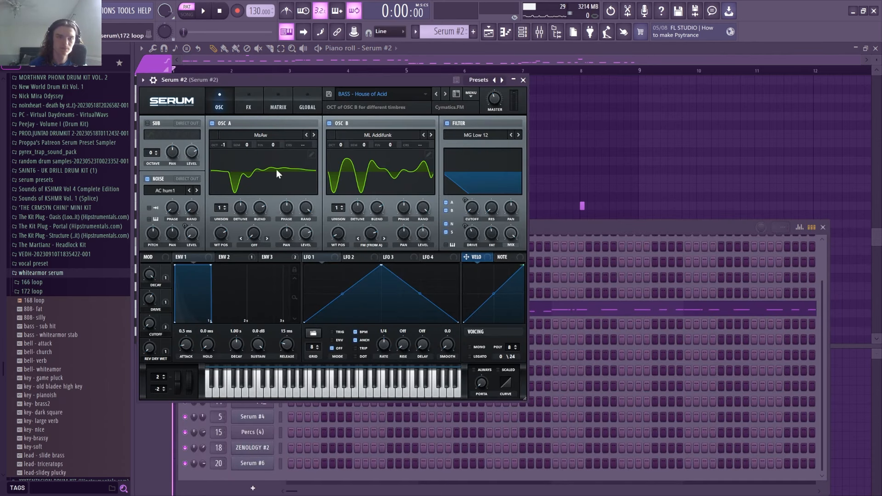
pyautogui.click(522, 81)
pyautogui.press('F6')
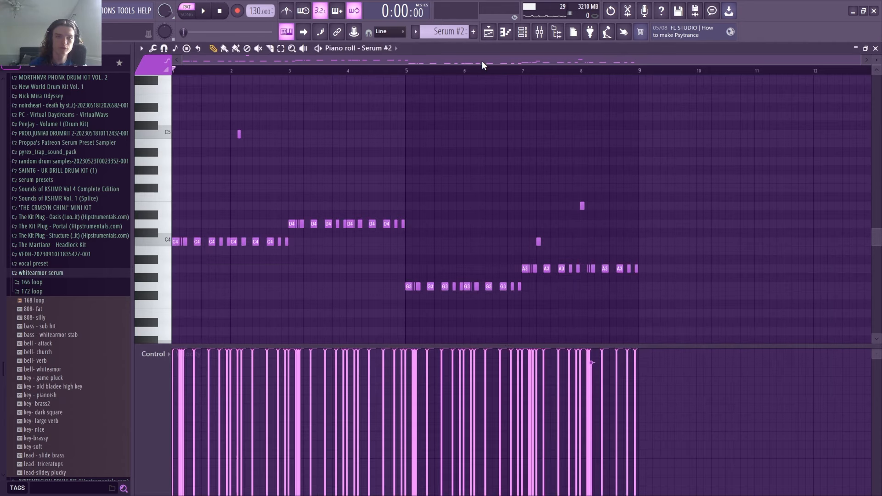
# Step: Examine the Serum #2 bass notes, including the short higher accent notes, and play the pattern through
pyautogui.scroll(3, 246, 260)
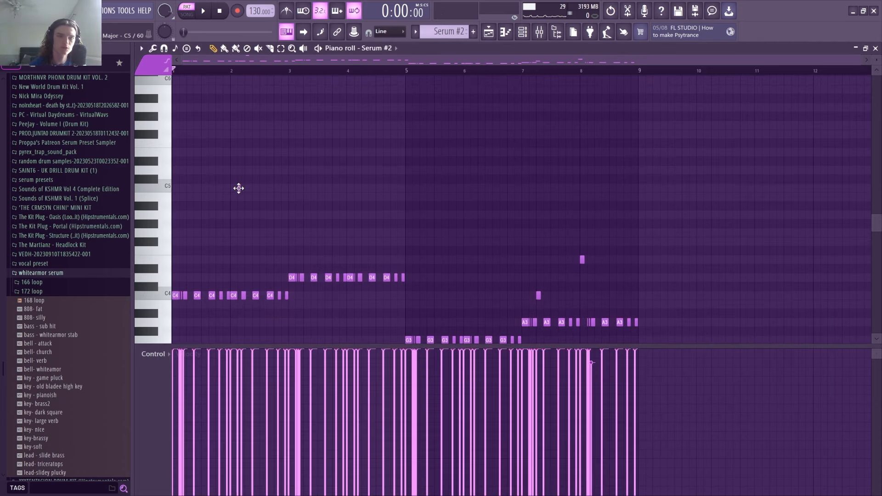
pyautogui.scroll(-6, 549, 253)
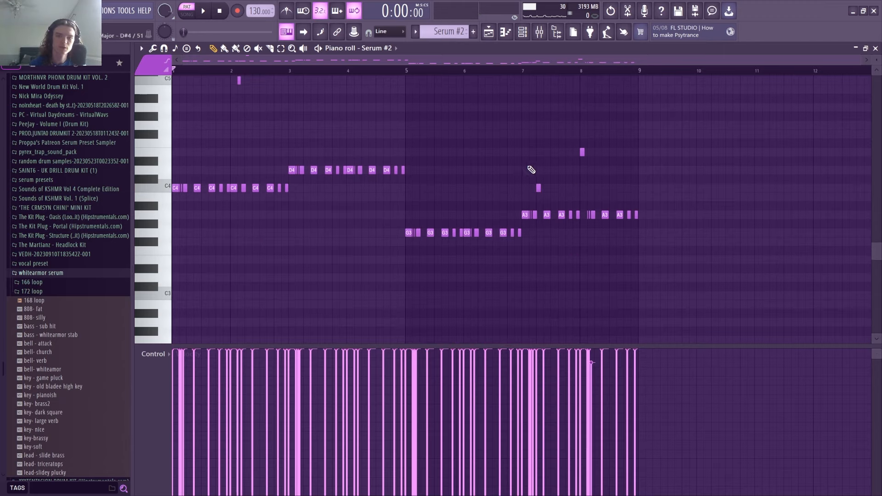
pyautogui.click(538, 191)
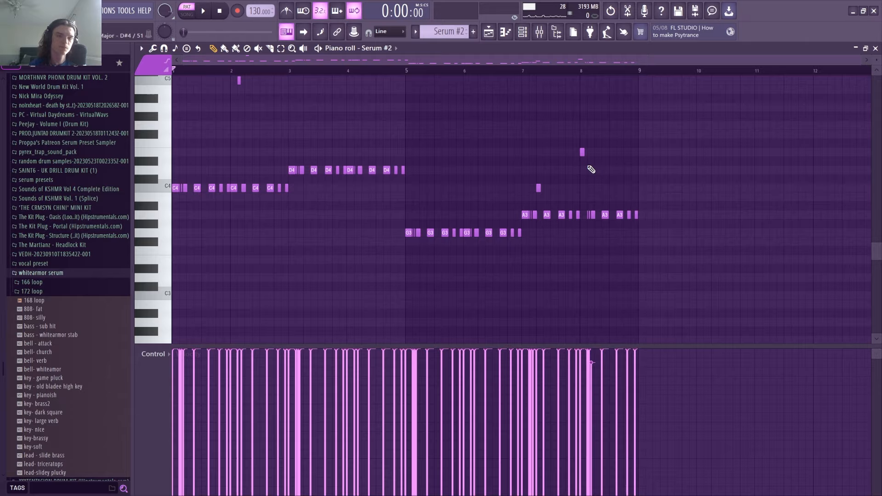
pyautogui.scroll(3, 485, 184)
pyautogui.press('space')
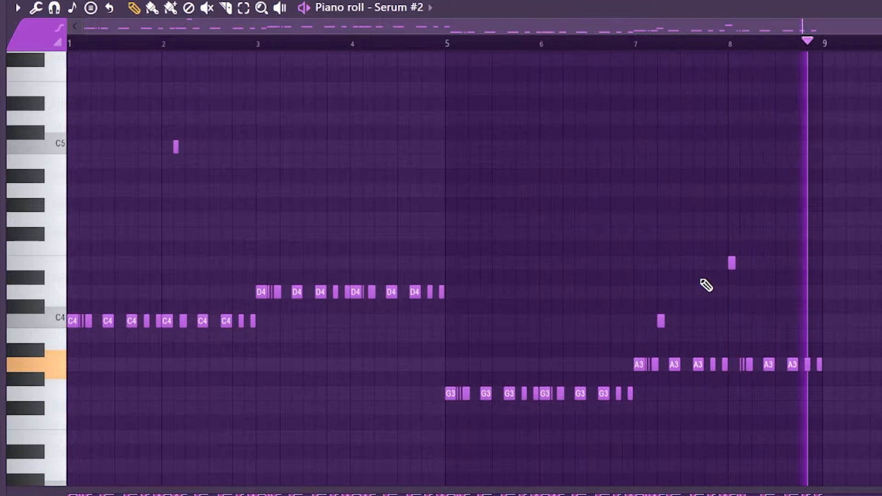
pyautogui.press('space')
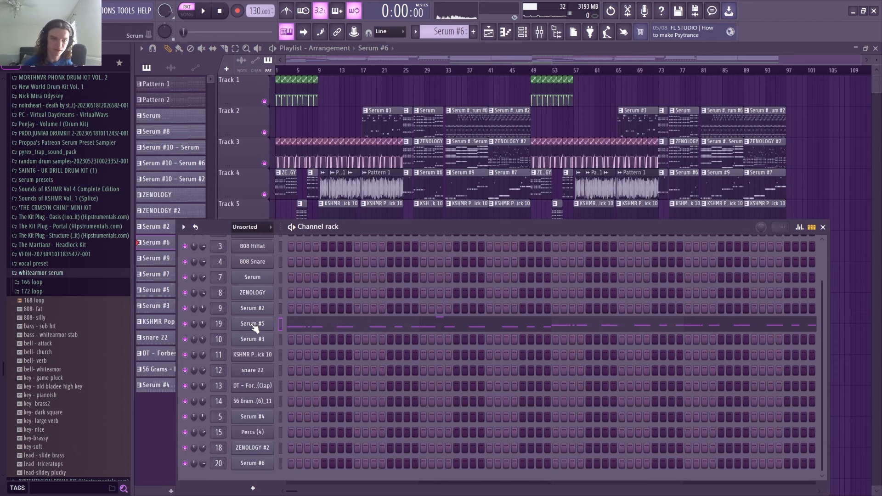
# Step: Review Serum #5's oscillator and Diode 2 distortion settings, close the instrument, and open its piano roll
pyautogui.click(250, 323)
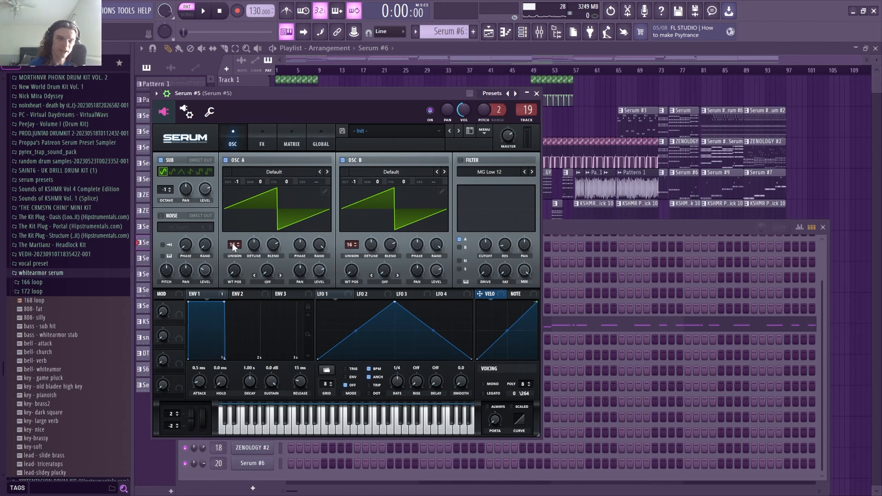
pyautogui.click(261, 141)
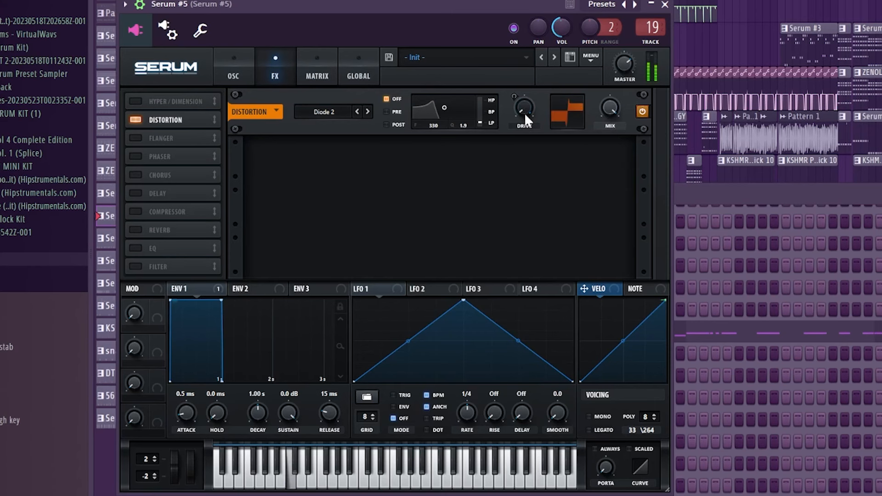
pyautogui.click(182, 289)
pyautogui.click(241, 71)
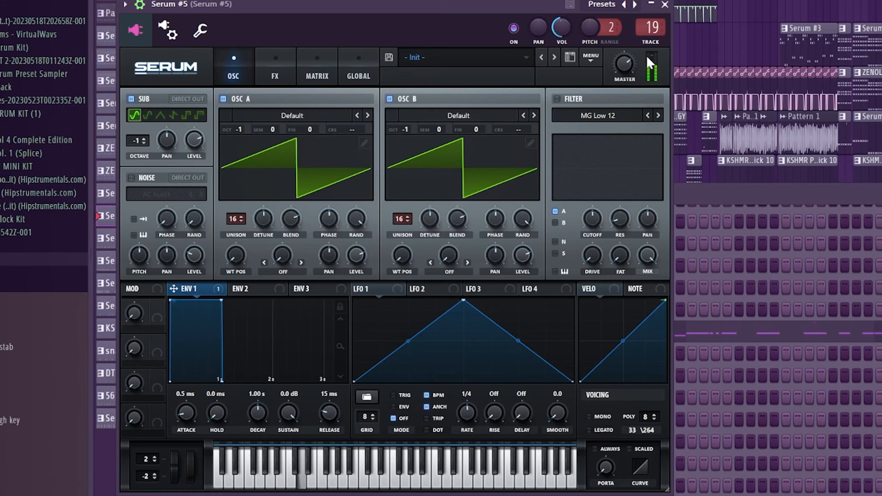
pyautogui.click(665, 5)
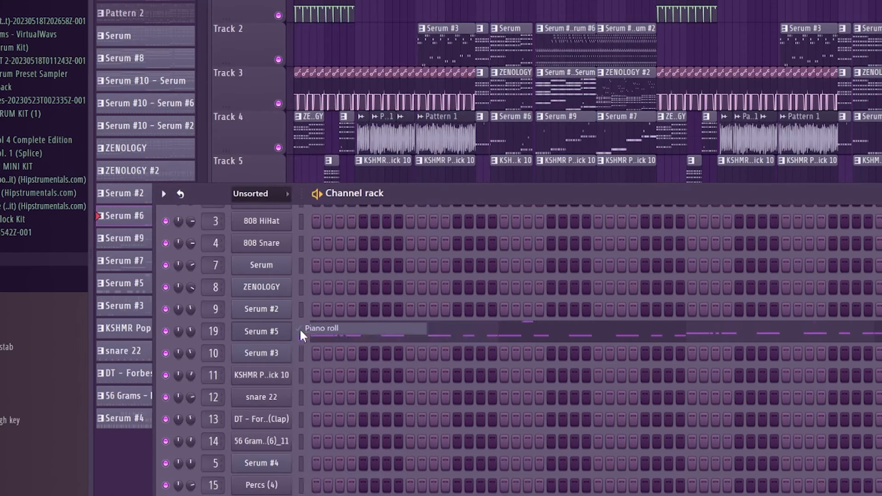
pyautogui.click(300, 328)
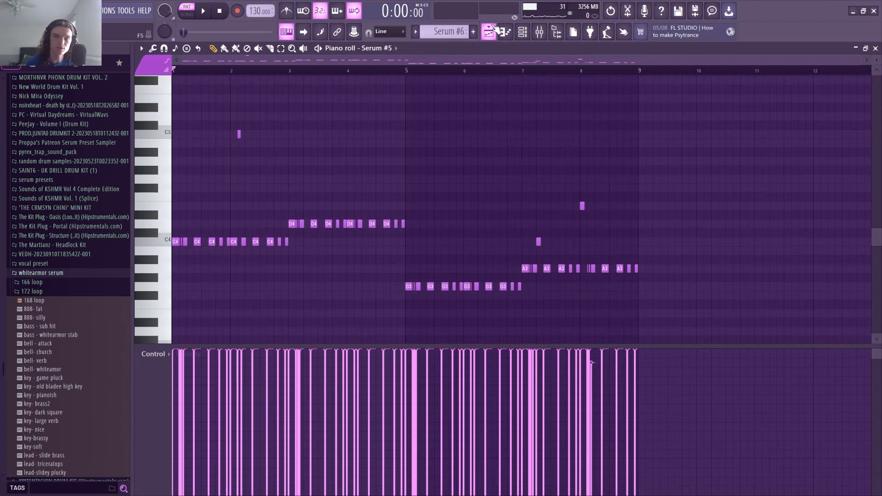
# Step: Switch to the Serum #9 pattern and examine its notes in the Serum #5 piano roll
pyautogui.click(489, 31)
pyautogui.click(165, 261)
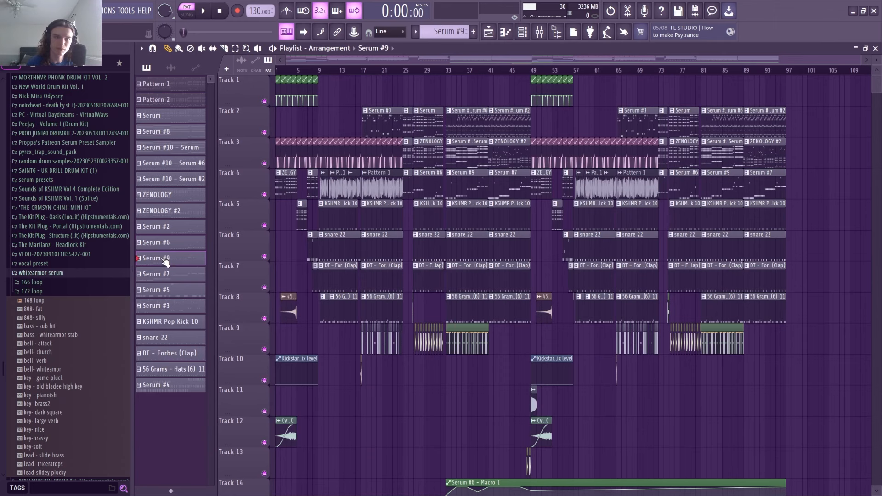
pyautogui.click(523, 30)
pyautogui.rightClick(272, 323)
pyautogui.click(295, 323)
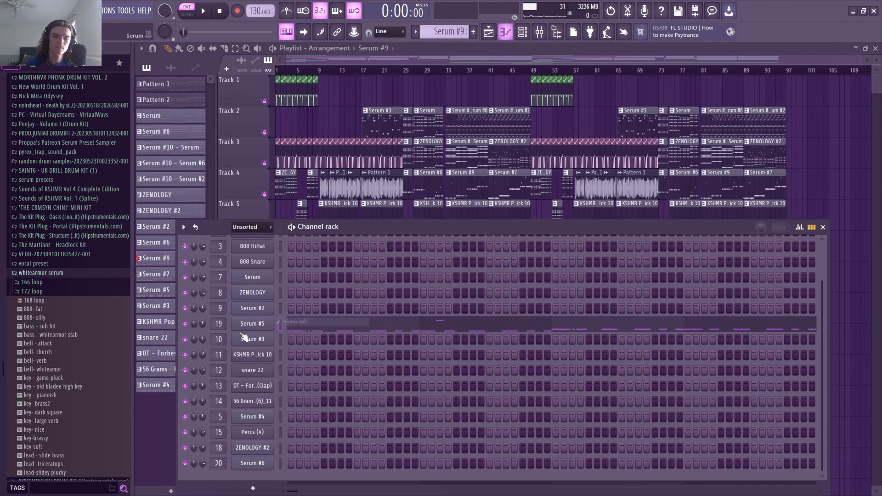
pyautogui.rightClick(253, 326)
pyautogui.click(295, 322)
pyautogui.scroll(-3, 446, 211)
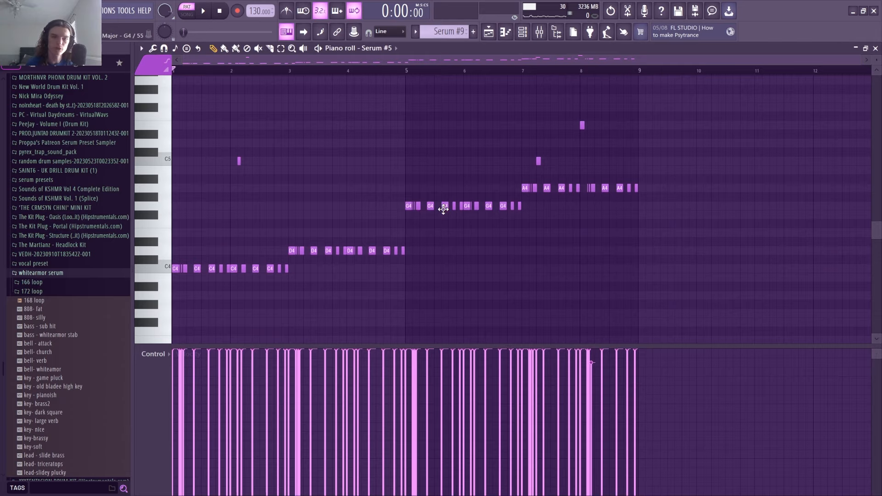
# Step: Audition the Serum #5 notes from bar 5 and view the Serum #7 pattern's longer notes
pyautogui.click(411, 71)
pyautogui.press('space')
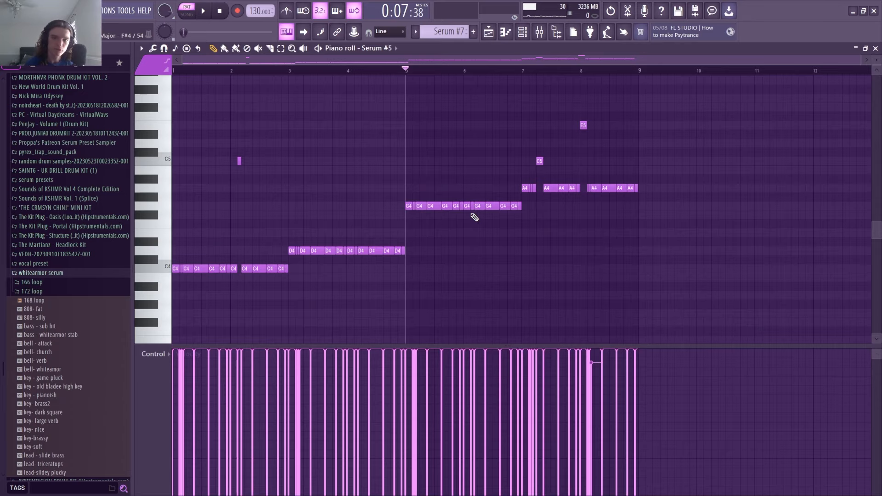
pyautogui.scroll(-1, 607, 222)
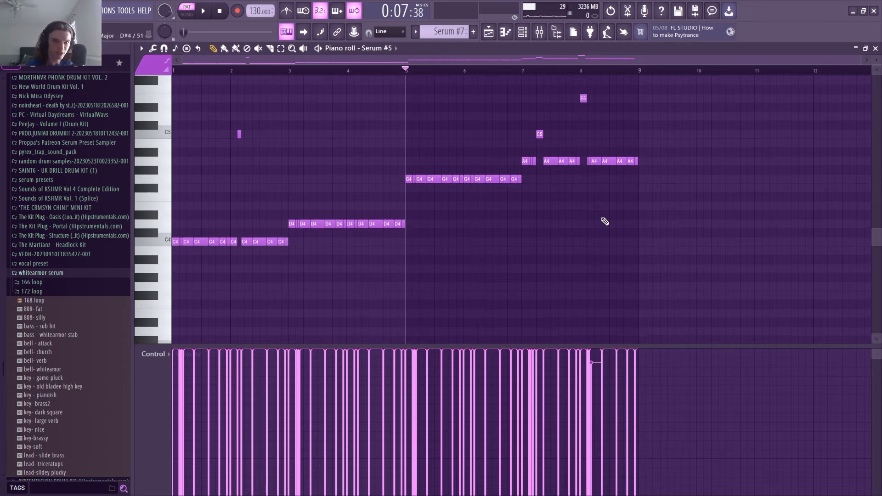
# Step: Play the Serum #7 pattern's notes in the Serum #5 piano roll from bar 5 and stop playback
pyautogui.press('space')
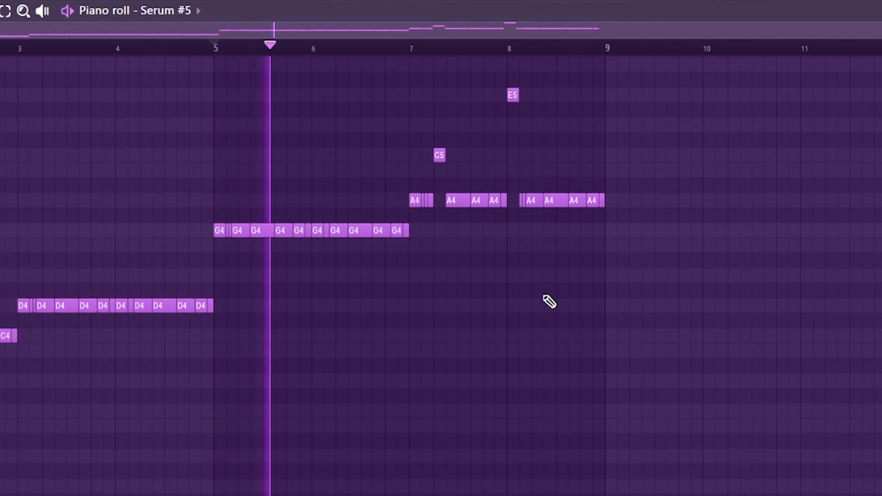
pyautogui.press('space')
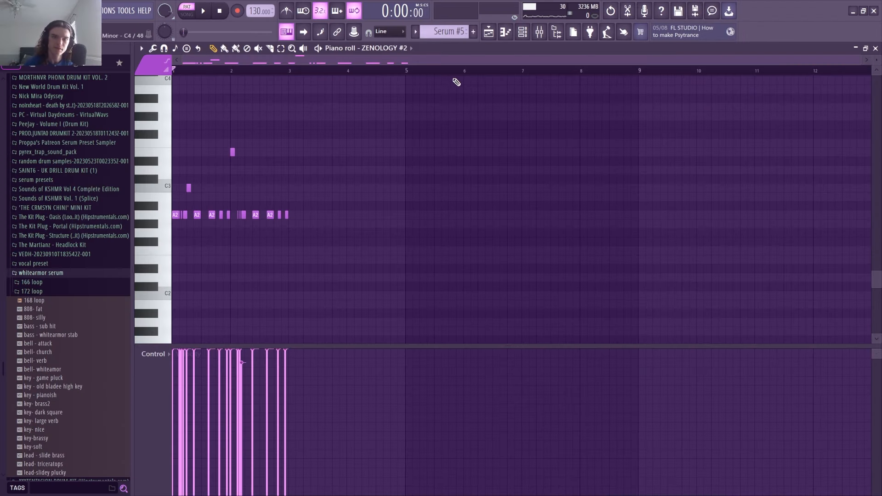
# Step: Check the Live Bass preset loaded in ZENOLOGY #2, close the instrument, and play its bass pattern in the piano roll
pyautogui.click(523, 31)
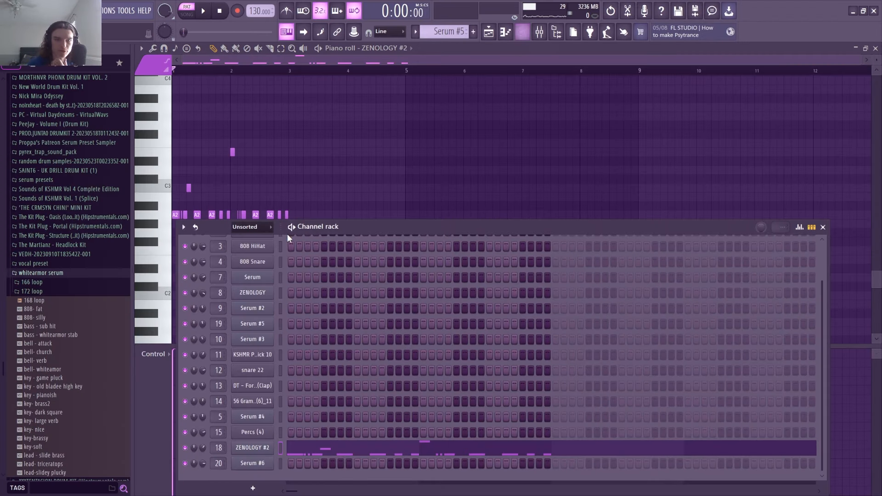
pyautogui.click(266, 453)
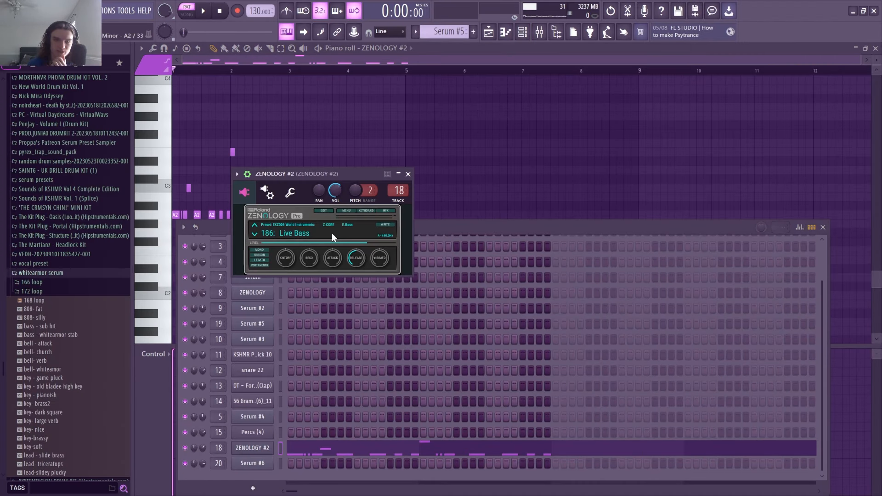
pyautogui.click(408, 175)
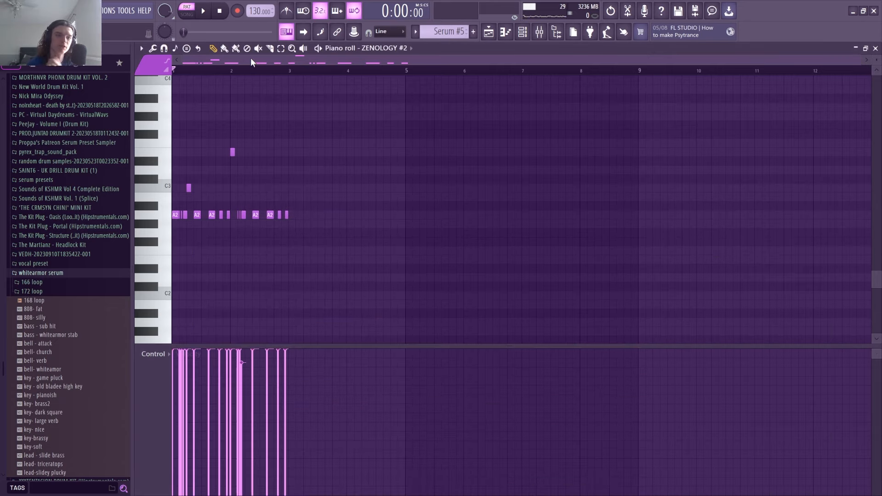
pyautogui.click(250, 57)
pyautogui.scroll(2, 243, 211)
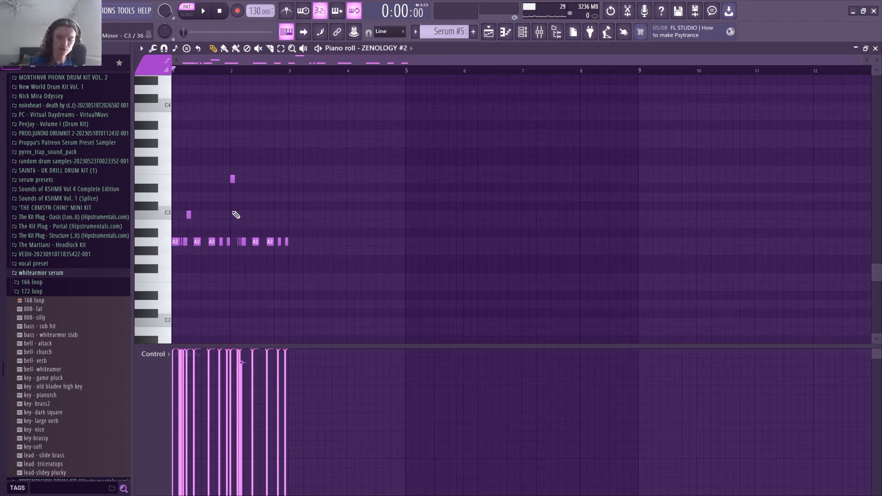
pyautogui.press('space')
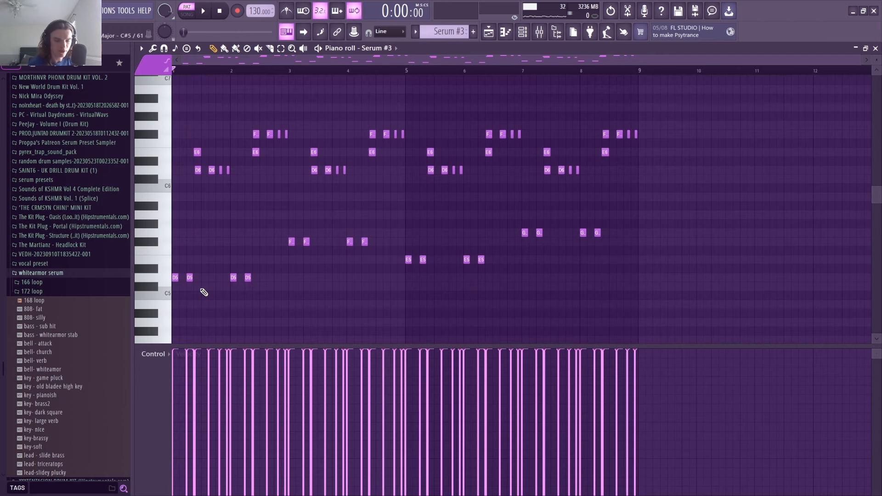
# Step: Review Serum #3's two oscillators and its Diode 2 distortion and EQ effects, and close the instrument
pyautogui.click(523, 32)
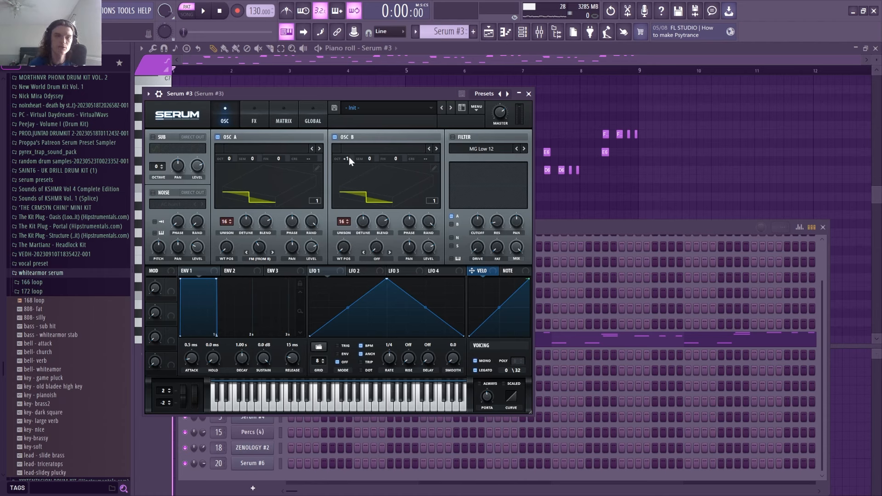
pyautogui.click(263, 110)
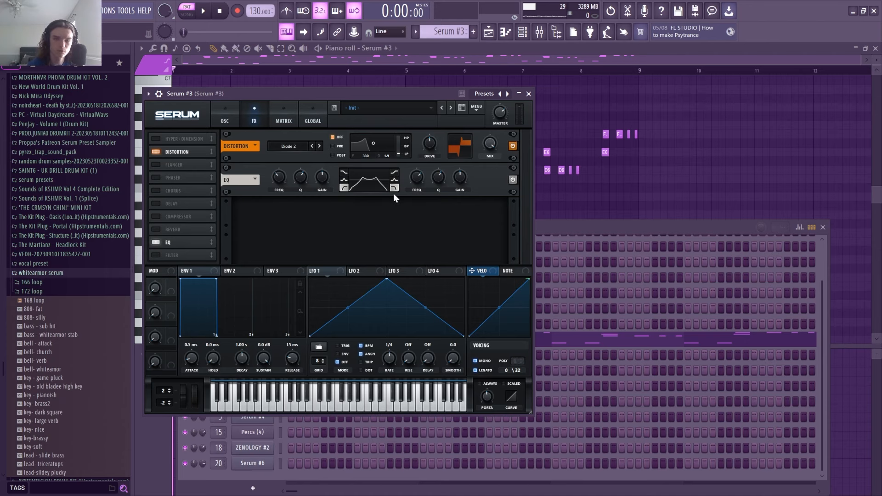
pyautogui.click(529, 94)
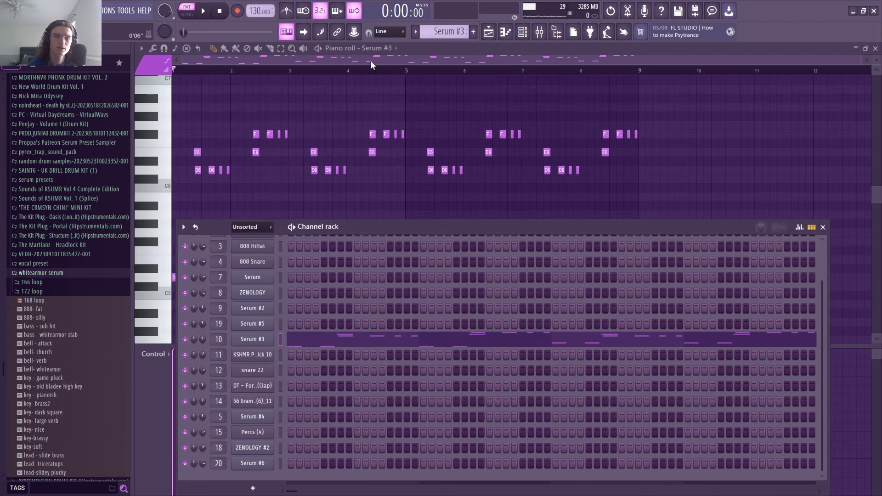
pyautogui.click(253, 340)
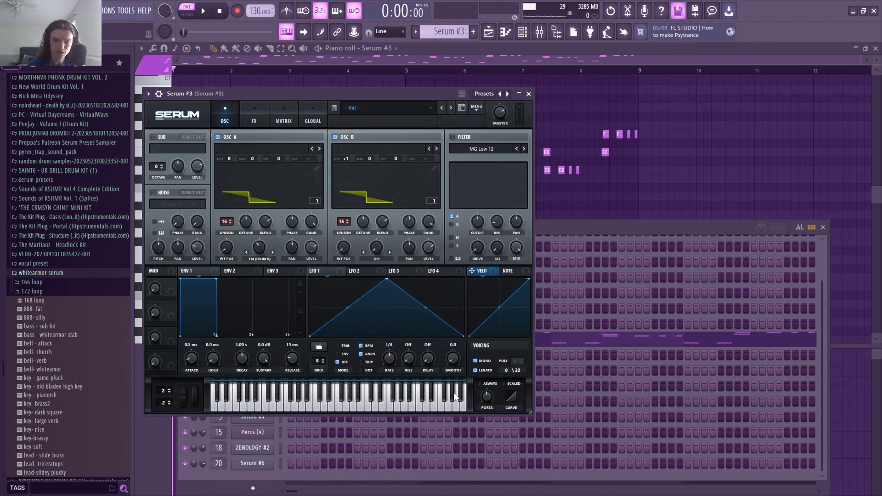
pyautogui.click(529, 94)
# Step: Hide the Channel rack and play the Serum #3 melody in the piano roll
pyautogui.press('F6')
pyautogui.scroll(2, 250, 172)
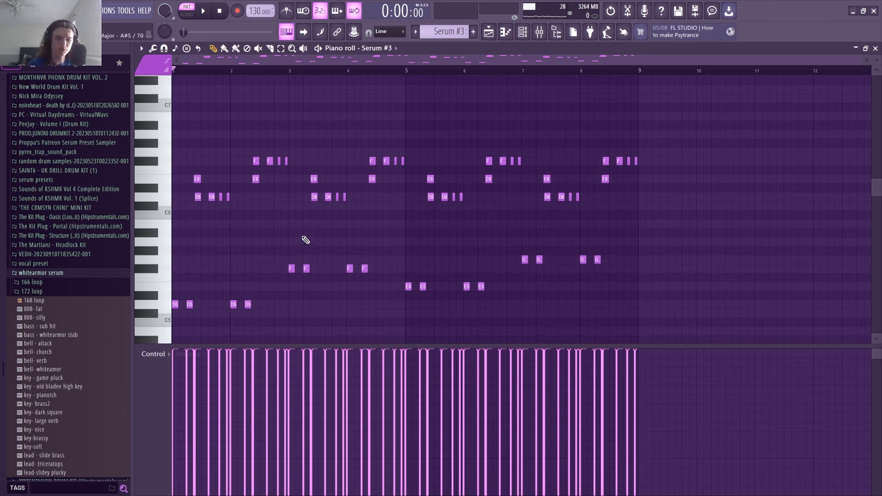
pyautogui.press('space')
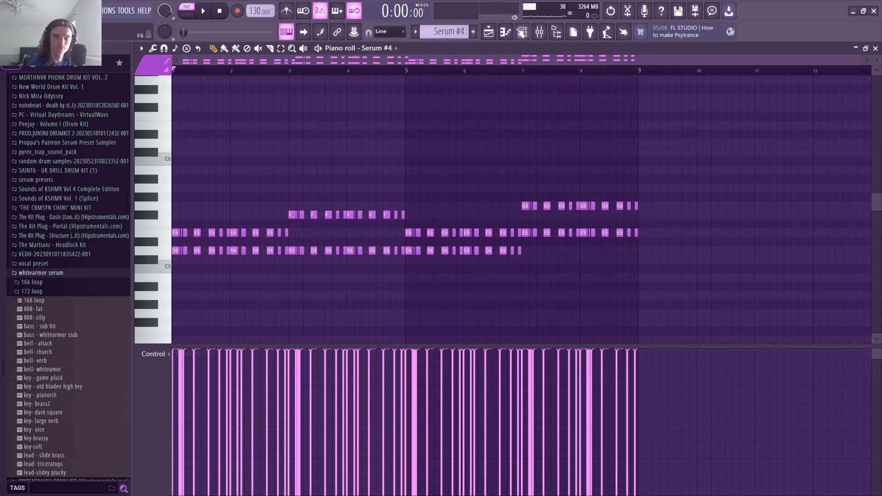
# Step: Open Serum #4, check oscillator A's FM (From B) warp amount, and compare the sound with oscillator B off and on
pyautogui.click(522, 32)
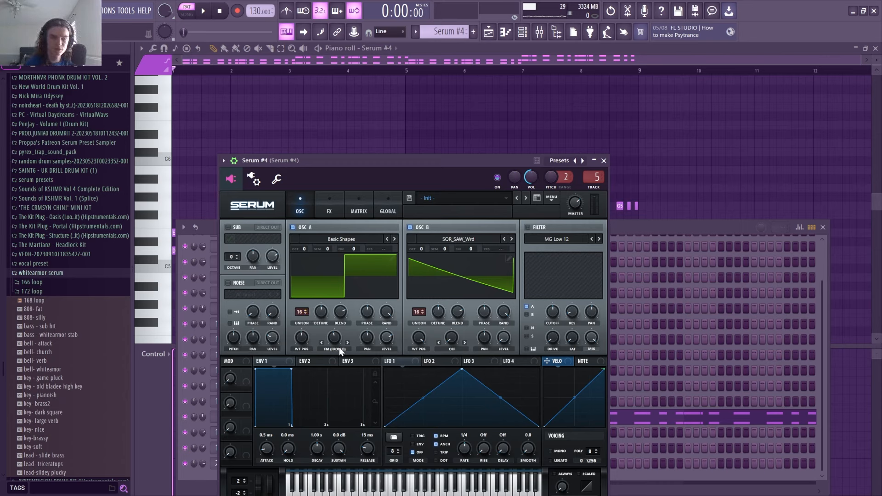
pyautogui.moveTo(333, 335)
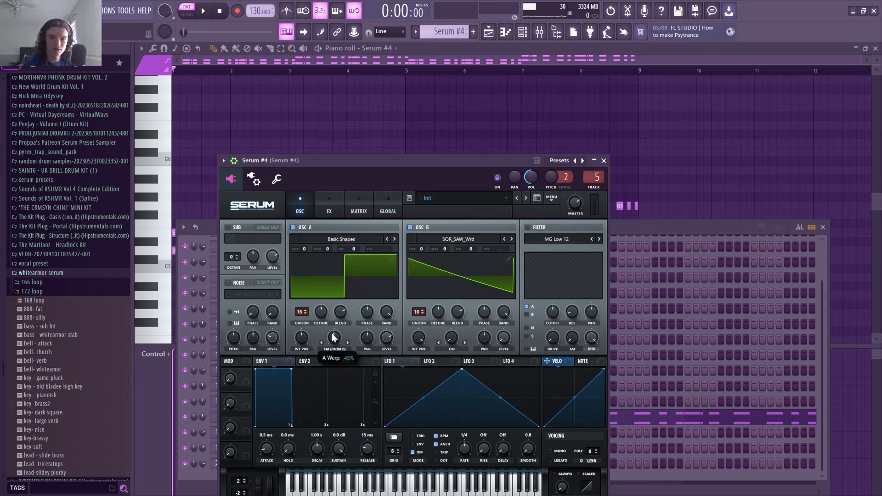
pyautogui.click(410, 227)
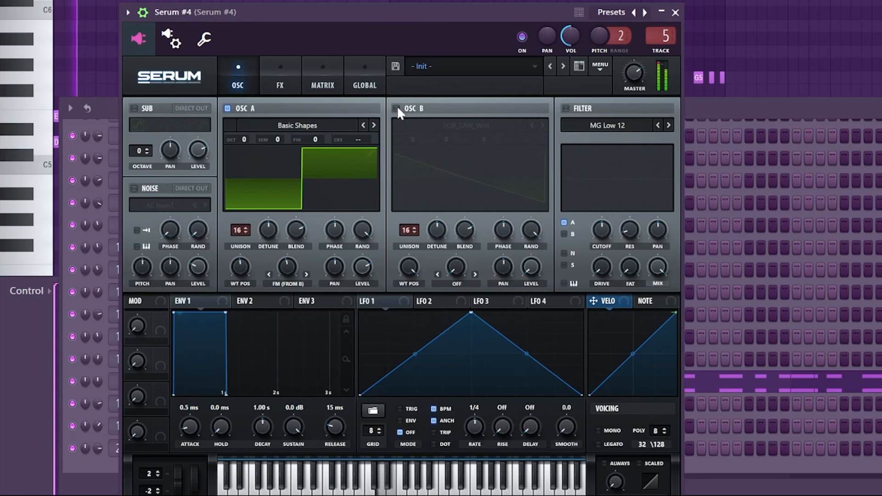
pyautogui.click(410, 227)
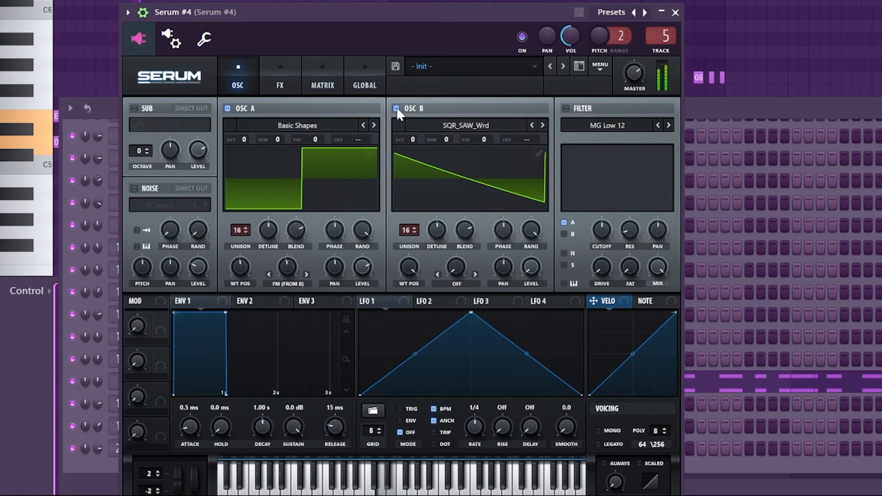
# Step: Check Serum #4's effects rack, return to its oscillators, and close the instrument
pyautogui.click(294, 87)
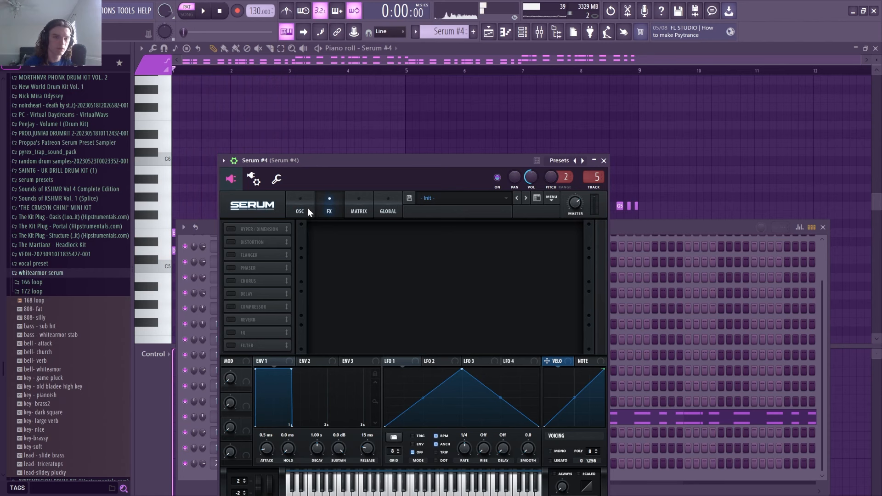
pyautogui.click(249, 81)
pyautogui.click(604, 161)
# Step: Examine the two-note chords in the Serum #4 piano roll, play them from the start, and stop playback
pyautogui.click(430, 62)
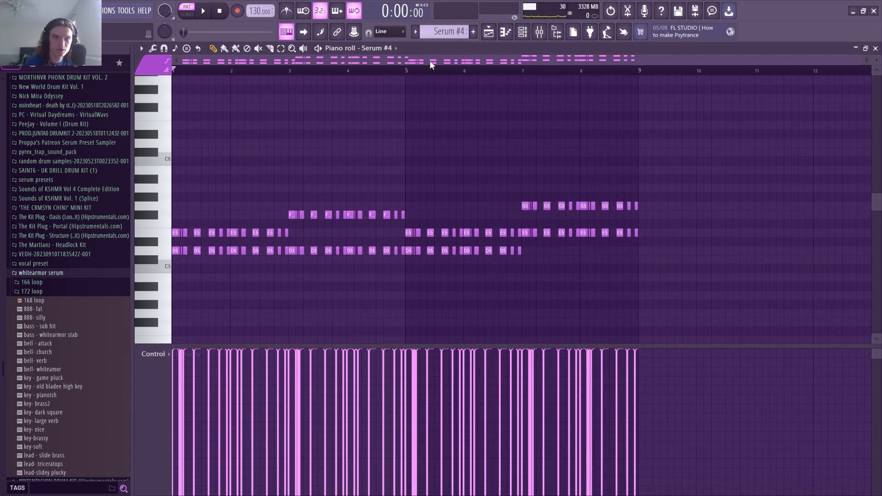
pyautogui.scroll(-1, 331, 227)
pyautogui.click(331, 227)
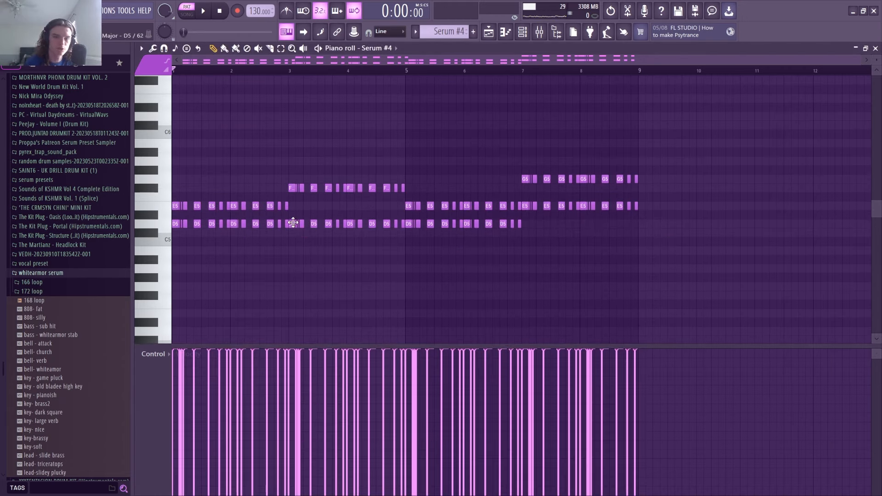
pyautogui.press('space')
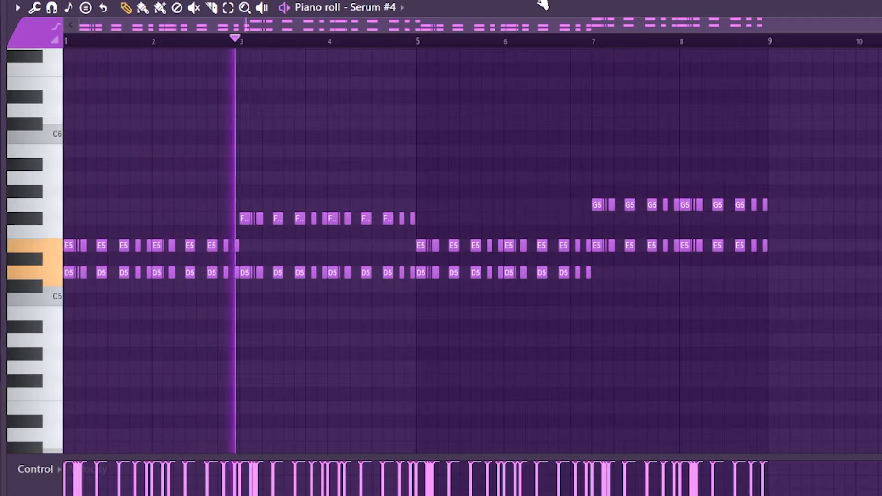
pyautogui.press('space')
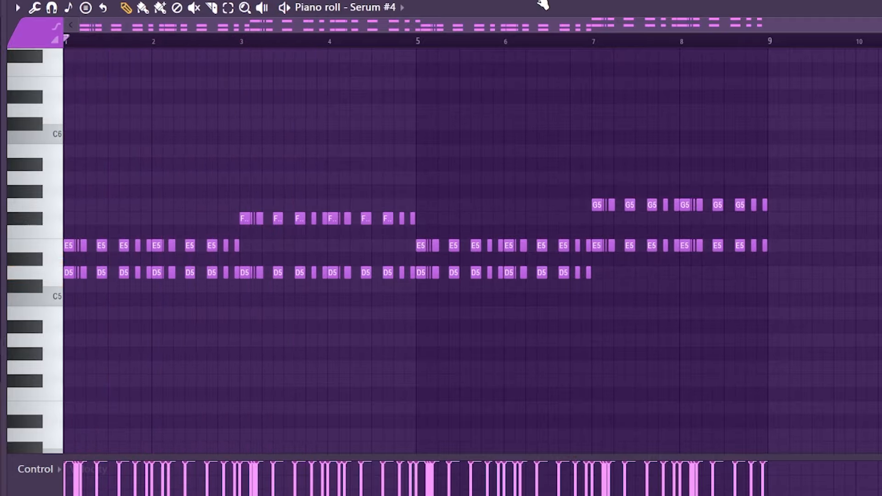
# Step: Show the playlist arrangement and place the song position at bar 9
pyautogui.press('F7')
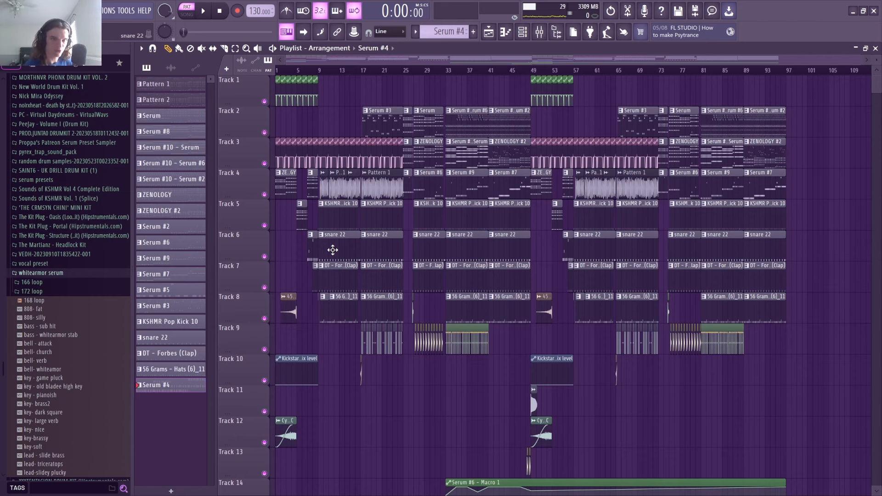
pyautogui.click(319, 71)
pyautogui.scroll(4, 320, 70)
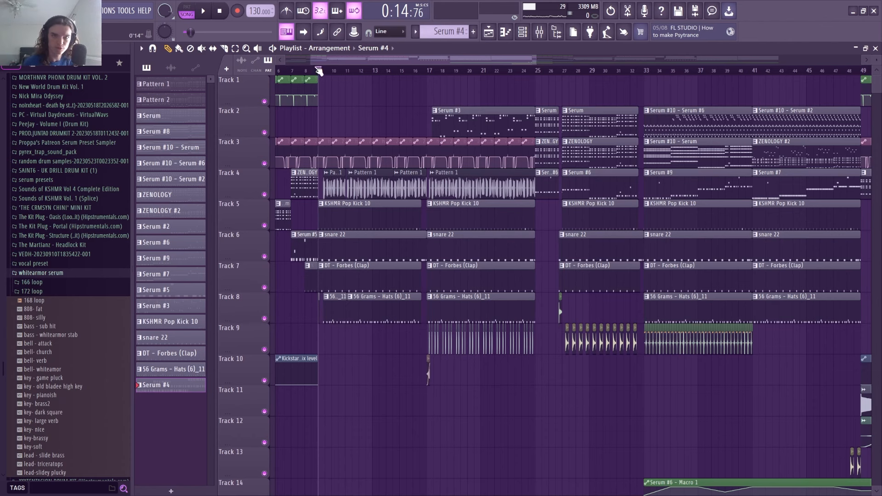
# Step: Select Pattern 1, view its layered channels in the Channel rack, and play it
pyautogui.click(188, 87)
pyautogui.press('F6')
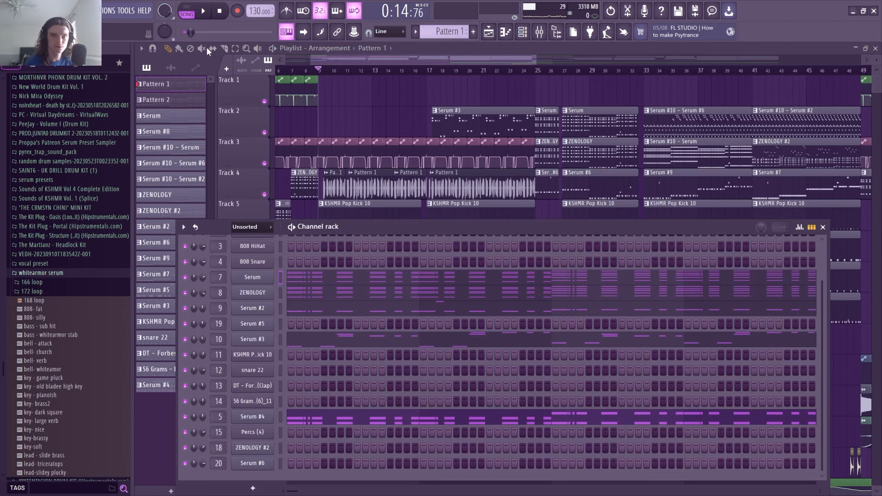
pyautogui.press('space')
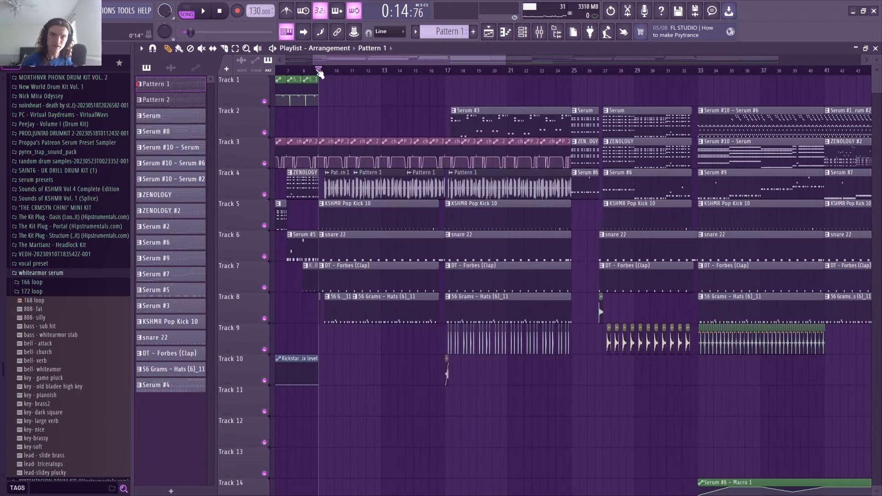
# Step: Show Pattern 1's options for rendering as an audio clip, and locate the Pattern 1 audio clip in the picker
pyautogui.rightClick(175, 86)
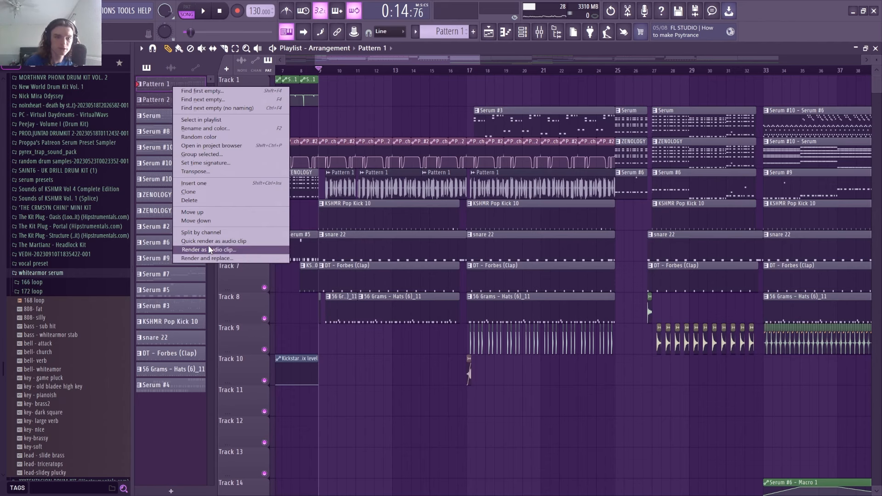
pyautogui.click(357, 57)
pyautogui.click(181, 69)
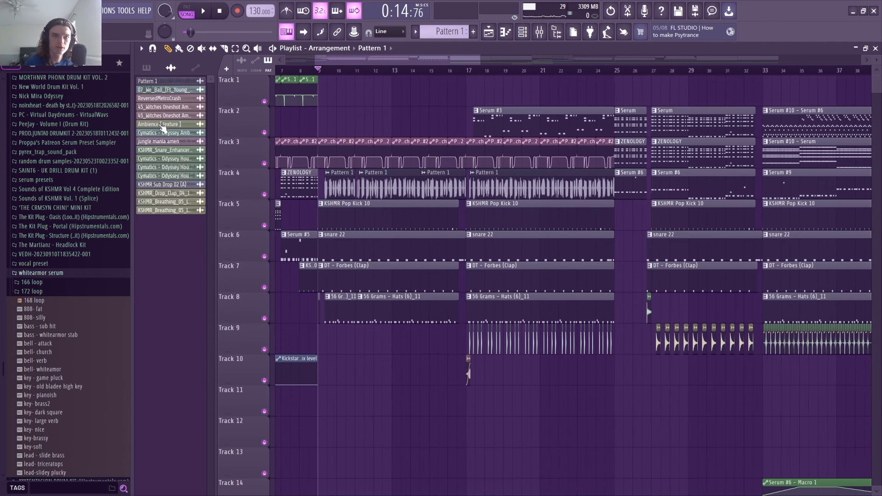
pyautogui.click(157, 82)
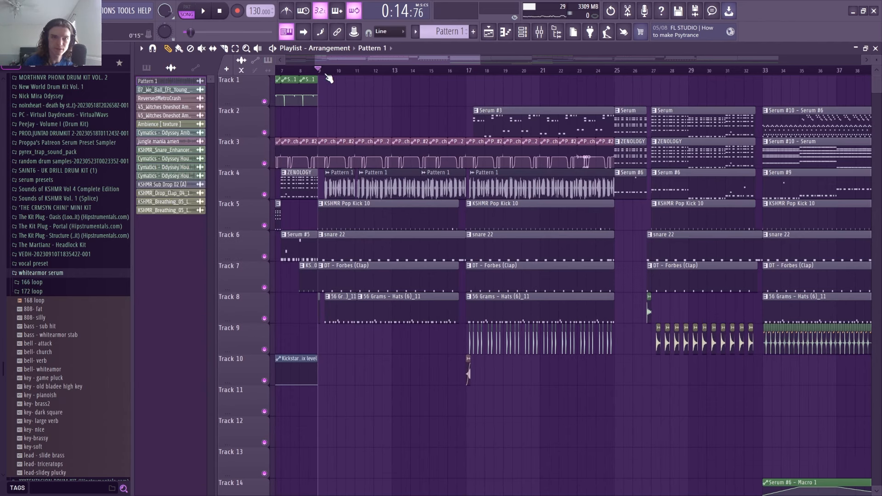
# Step: Review the Pattern 1 channel pitch automation curve and the Pattern 1 audio clip's pitch setting, closing both windows
pyautogui.scroll(5, 321, 71)
pyautogui.doubleClick(343, 140)
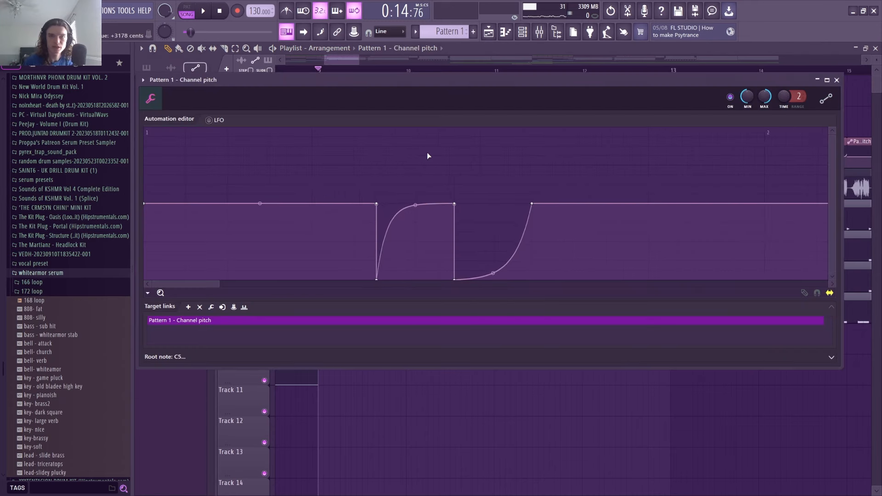
pyautogui.click(837, 80)
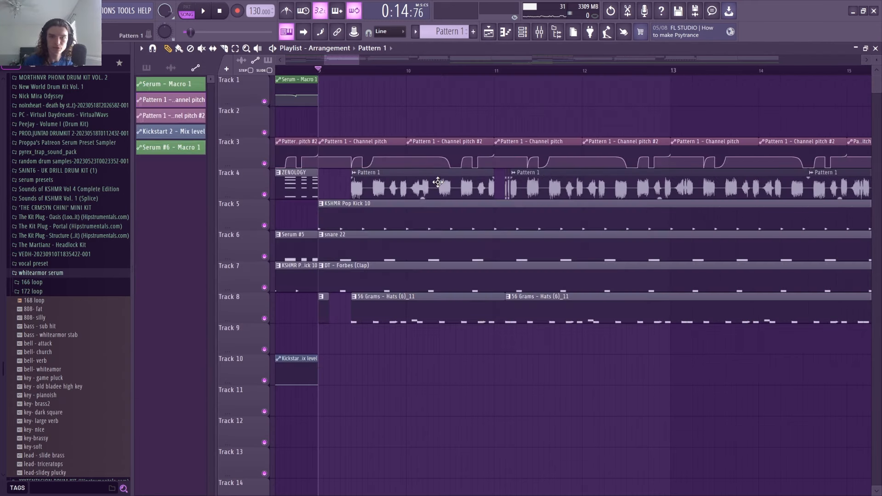
pyautogui.doubleClick(329, 186)
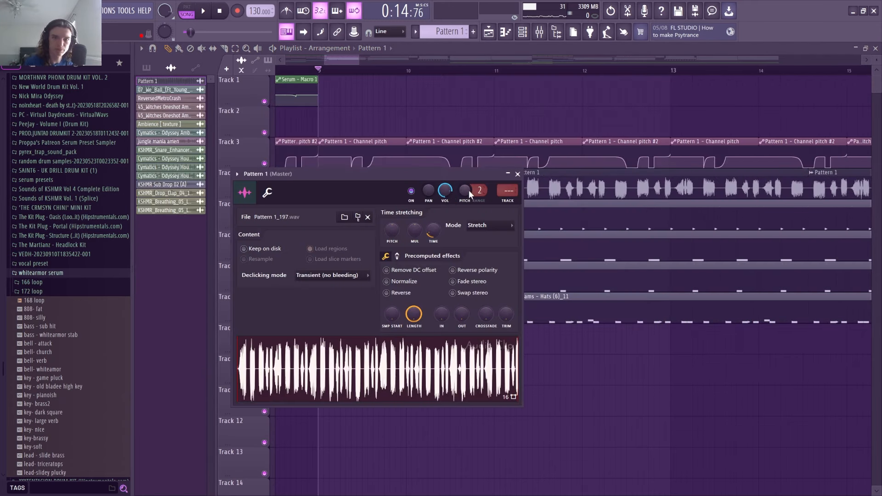
pyautogui.click(518, 174)
# Step: Play the arrangement from the start of the Pattern 1 audio clip in bar 9 to hear the pitch automation
pyautogui.scroll(3, 366, 177)
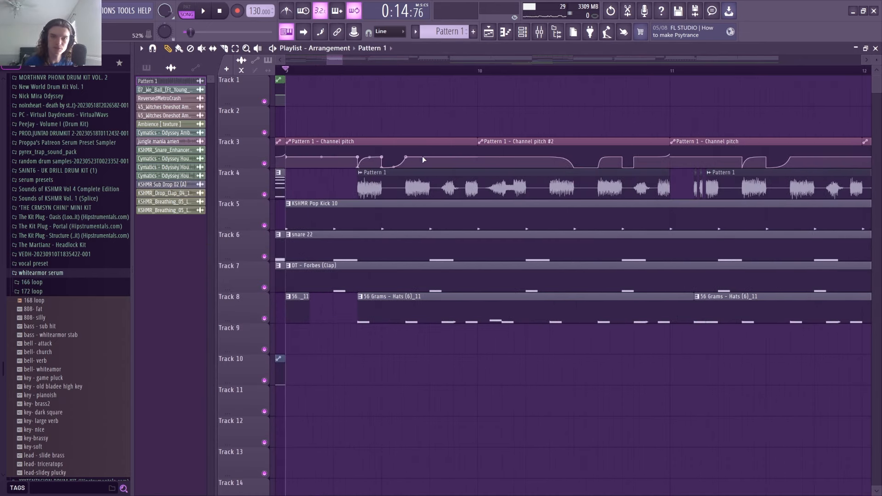
pyautogui.click(358, 71)
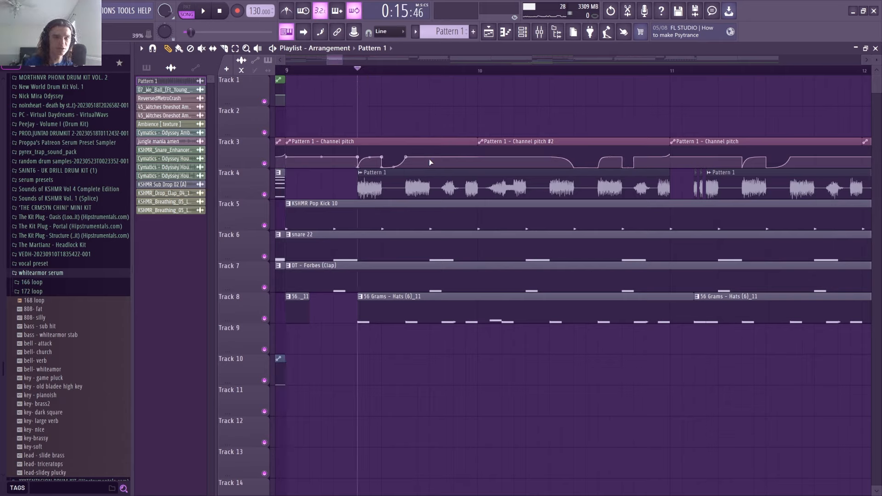
pyautogui.press('space')
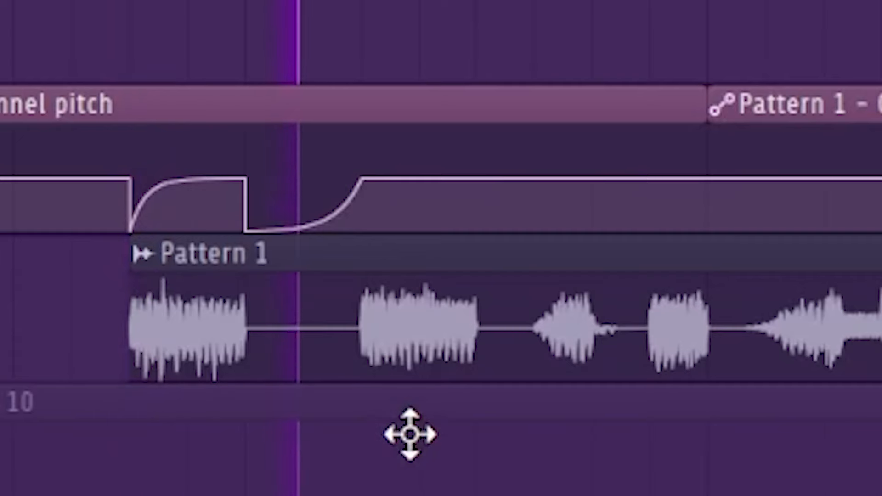
# Step: Play the Pattern 1 audio with its Channel pitch #2 automation from mid-bar 10, and replay it from the clip's start in bar 9
pyautogui.press('space')
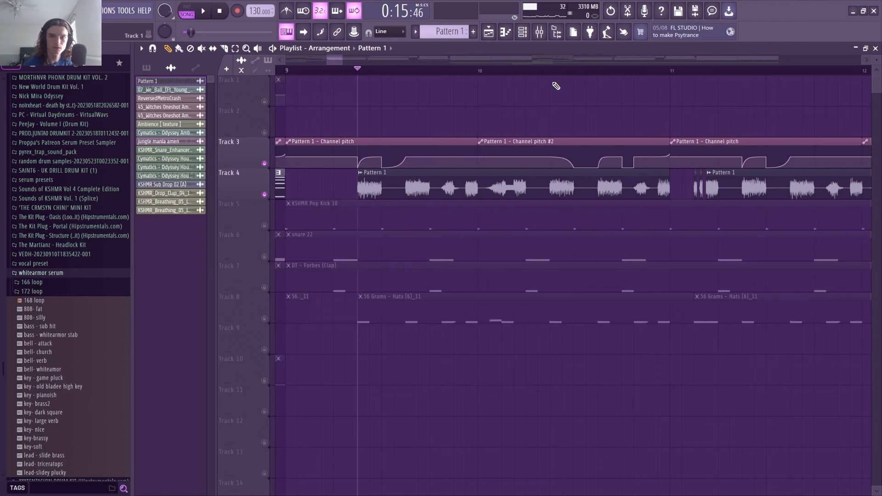
pyautogui.click(550, 71)
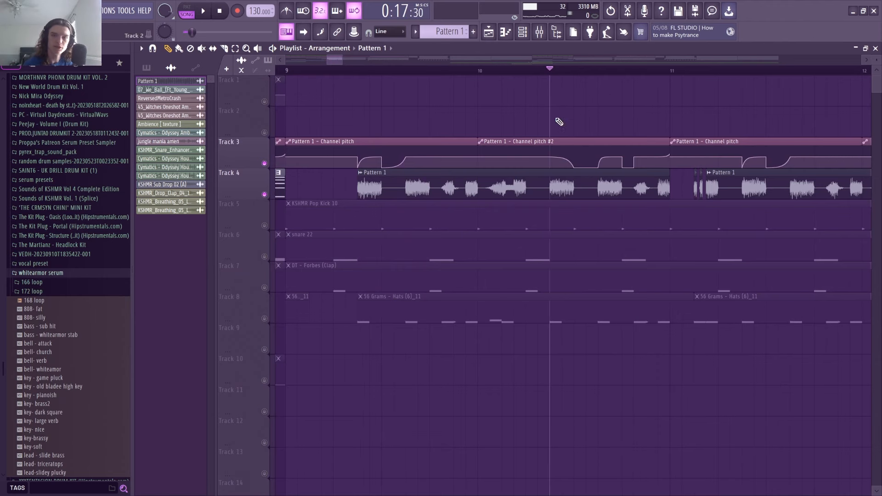
pyautogui.press('space')
pyautogui.press('space')
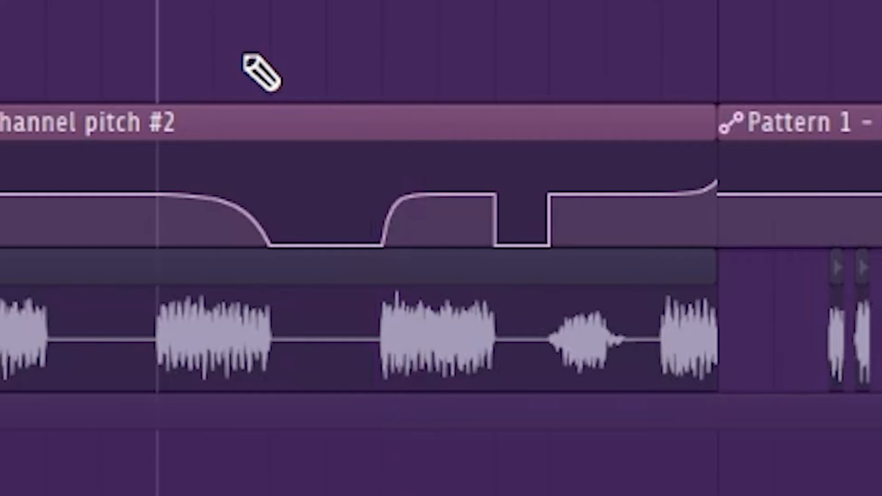
pyautogui.press('space')
pyautogui.press('space')
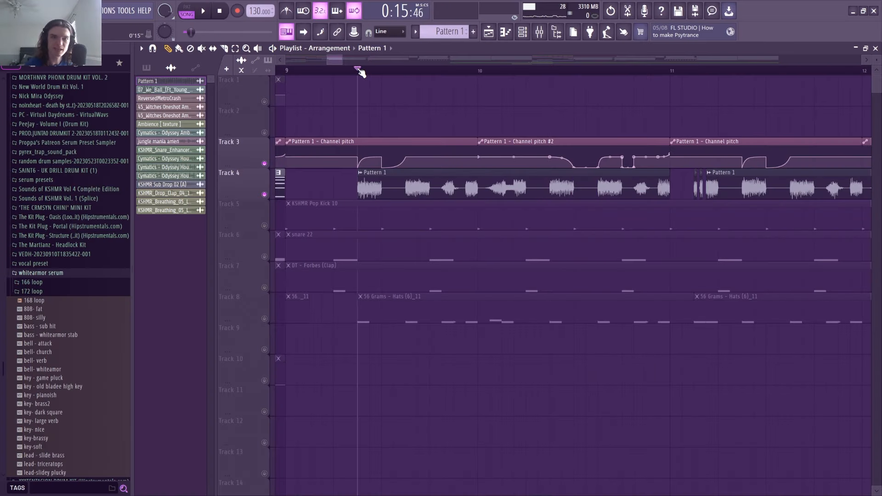
pyautogui.scroll(-2, 360, 72)
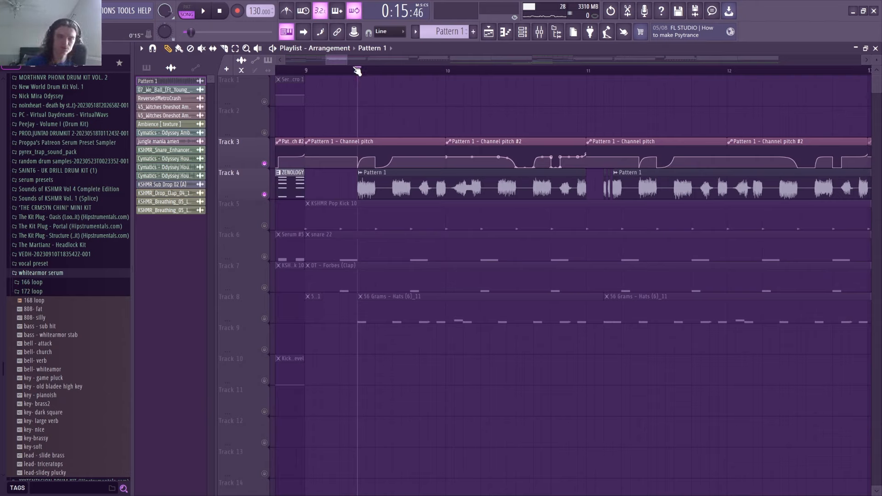
pyautogui.press('space')
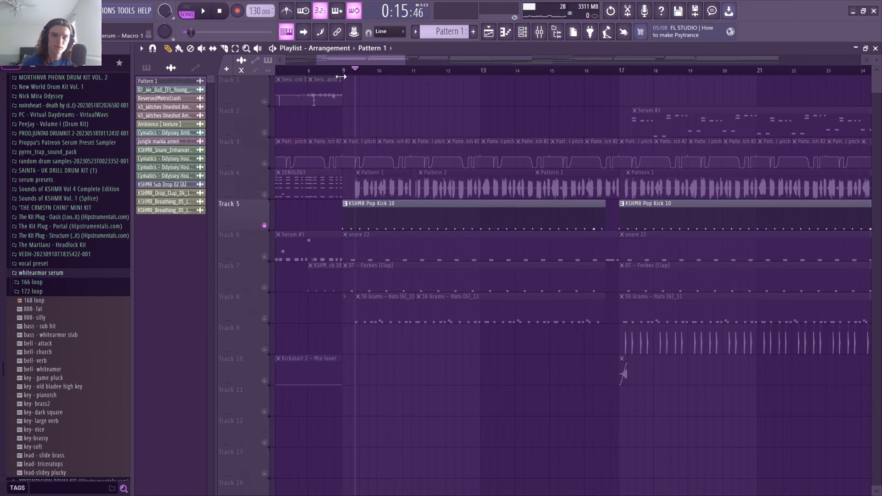
# Step: Set the playhead to bar 9, unmute Track 6, and view the KSHMR Pop Kick 10 pattern in the Channel rack
pyautogui.click(344, 71)
pyautogui.scroll(4, 343, 72)
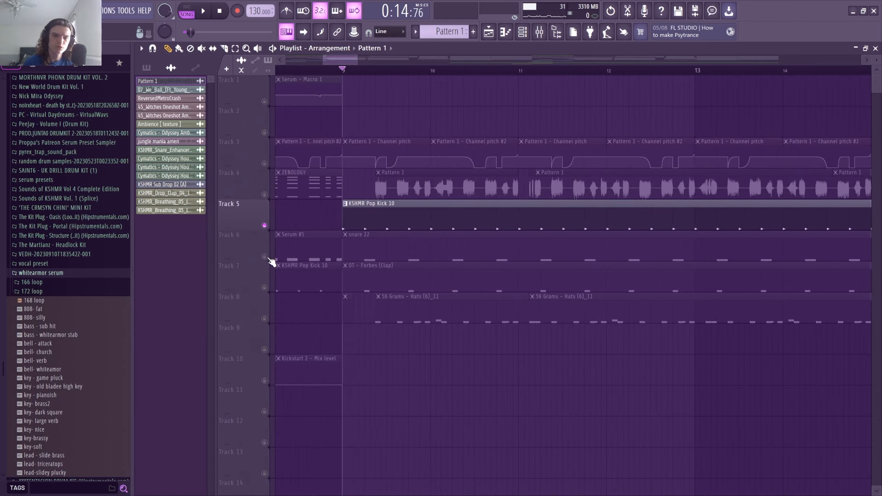
pyautogui.click(265, 257)
pyautogui.click(360, 221)
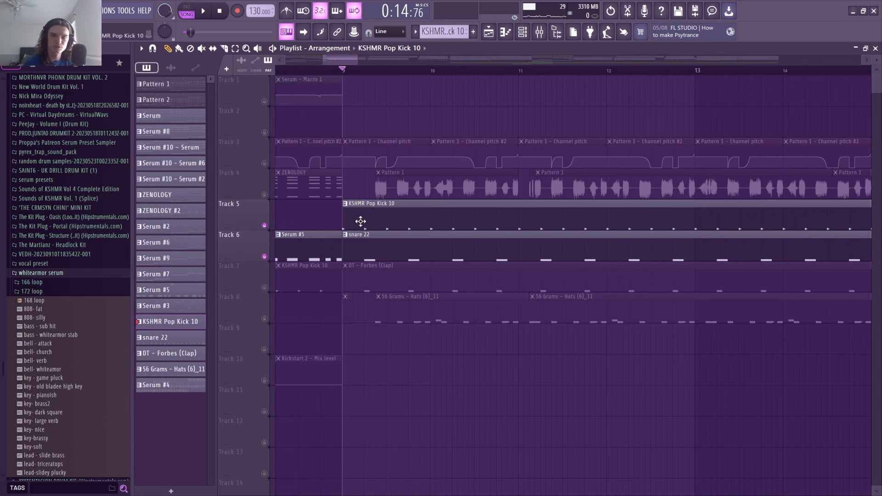
pyautogui.click(524, 32)
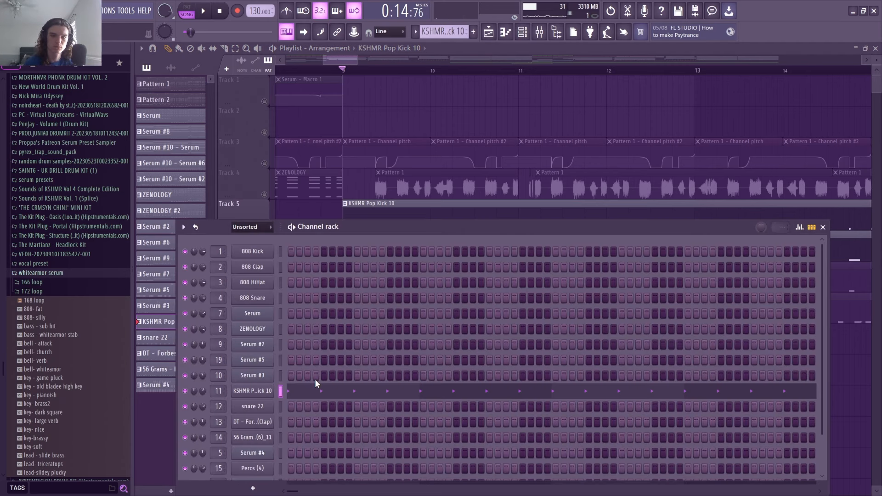
pyautogui.click(338, 60)
pyautogui.hotkey('ctrl', 's')
# Step: Solo Track 7 and view the DT - Forbes (Clap) pattern's notes in the Channel rack
pyautogui.rightClick(265, 288)
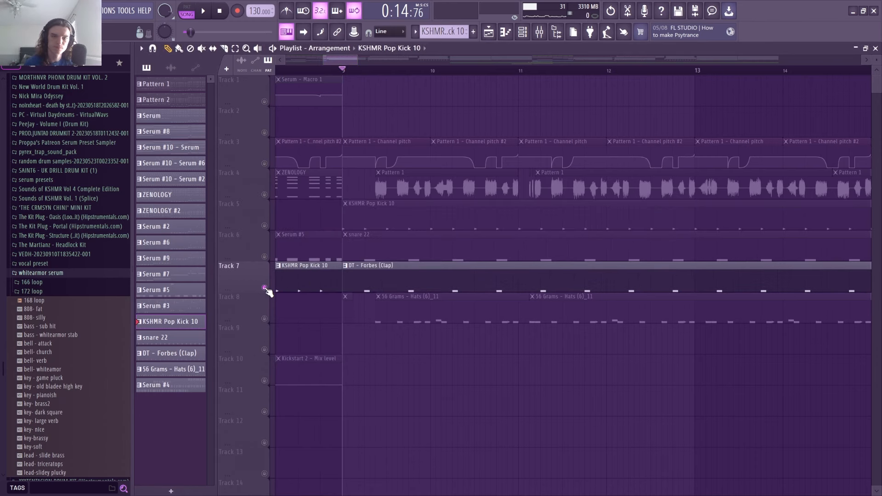
pyautogui.click(363, 280)
pyautogui.press('F6')
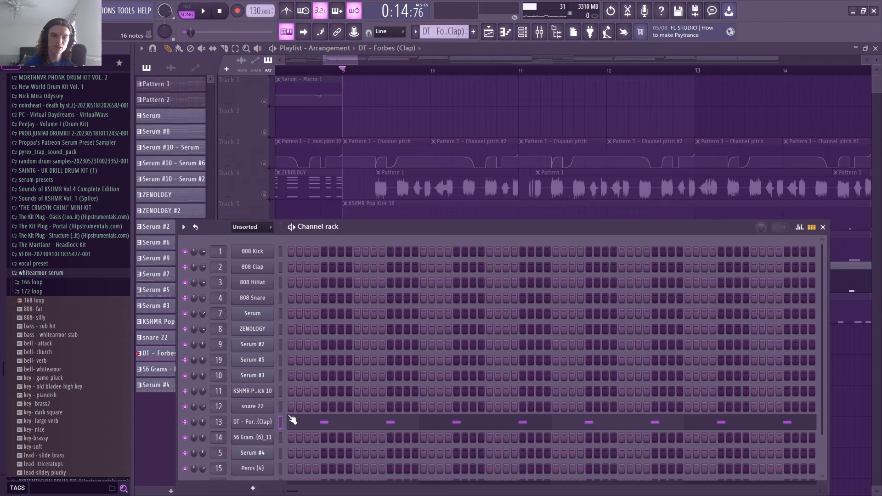
pyautogui.click(354, 69)
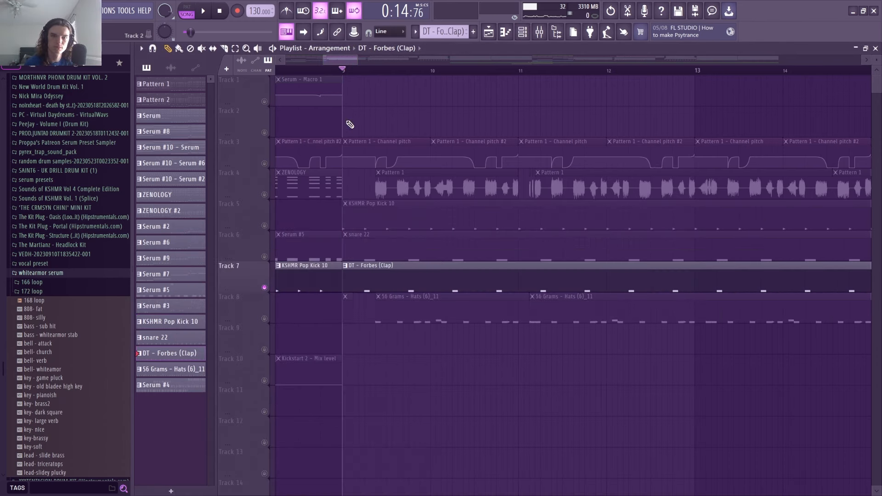
# Step: Unmute the hats, snare and kick on Tracks 8, 6 and 5, and play the drums together from bar 9
pyautogui.click(264, 319)
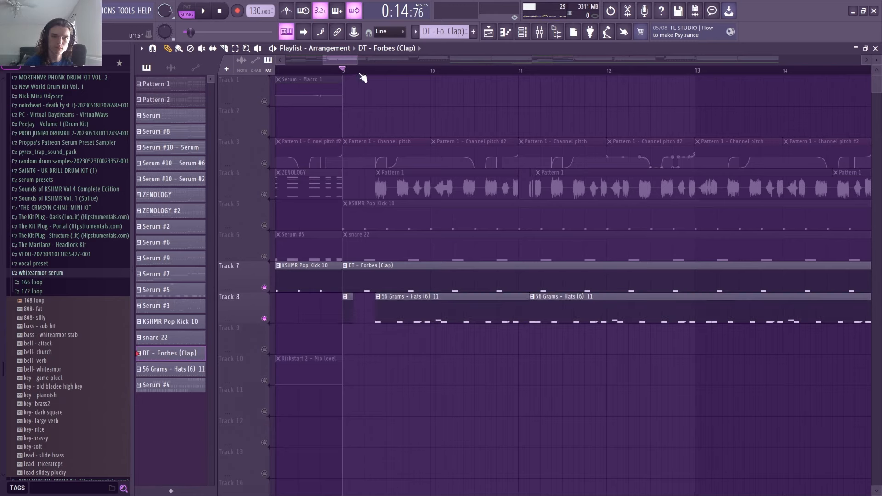
pyautogui.click(264, 256)
pyautogui.click(265, 226)
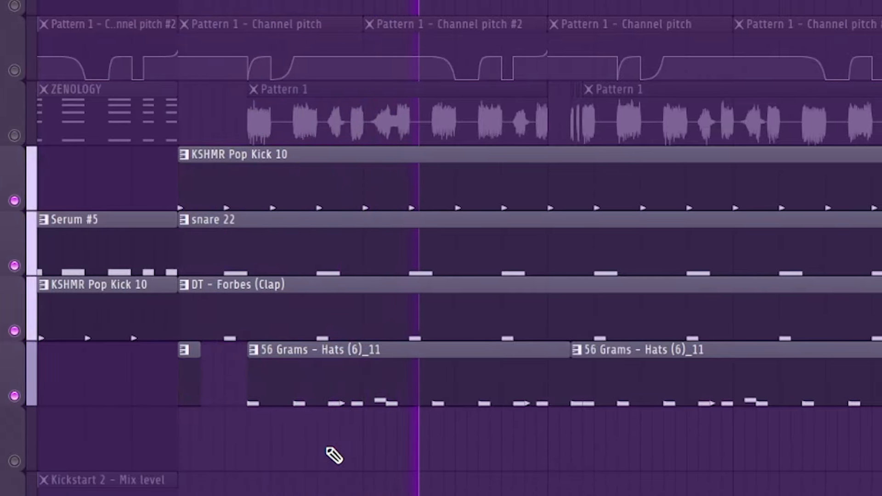
pyautogui.scroll(-2, 827, 46)
pyautogui.scroll(-4, 441, 248)
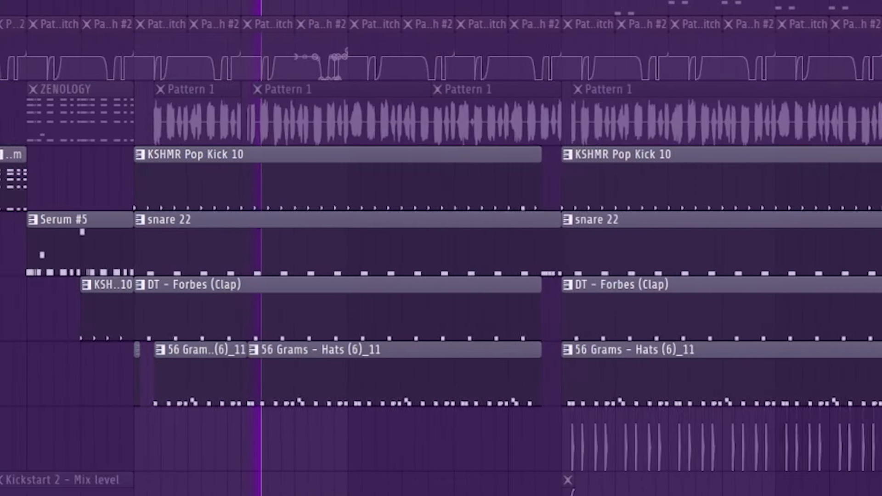
pyautogui.scroll(2, 441, 248)
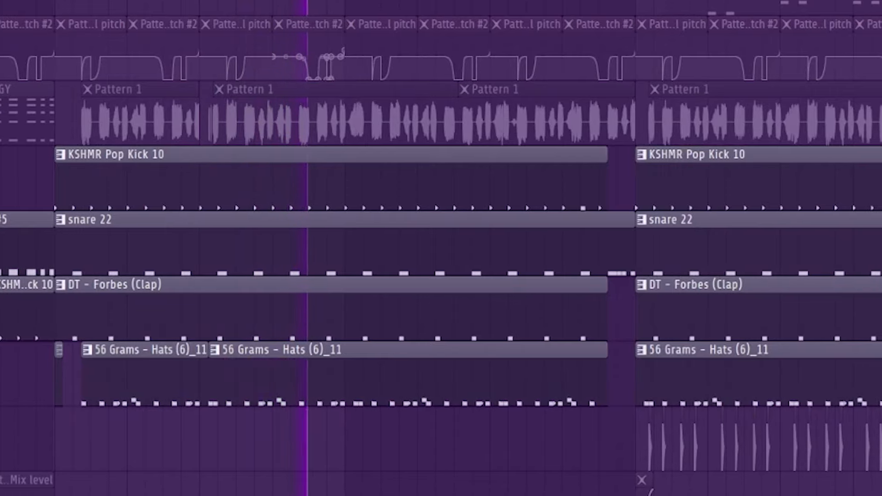
pyautogui.scroll(3, 589, 75)
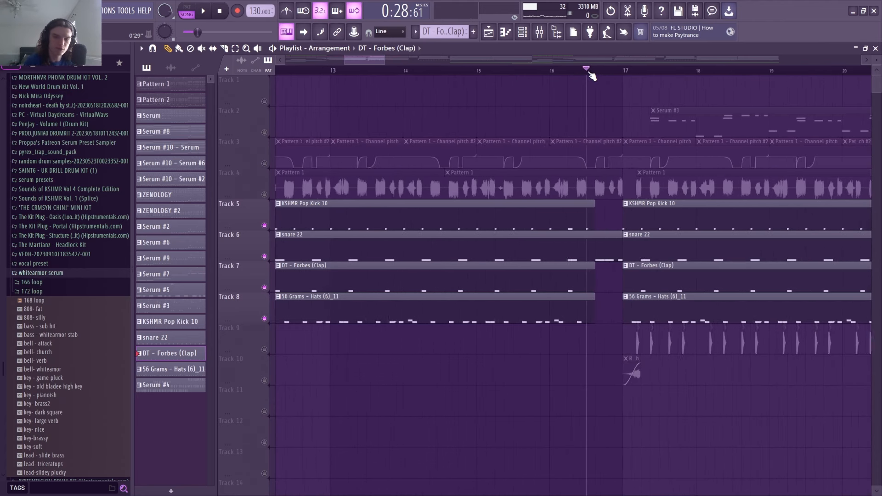
# Step: Play the drum break leading from bar 16 into bar 17, and unmute the percussion on Track 9
pyautogui.moveTo(364, 60)
pyautogui.mouseDown()
pyautogui.moveTo(393, 63)
pyautogui.moveTo(380, 62)
pyautogui.mouseUp()
pyautogui.press('space')
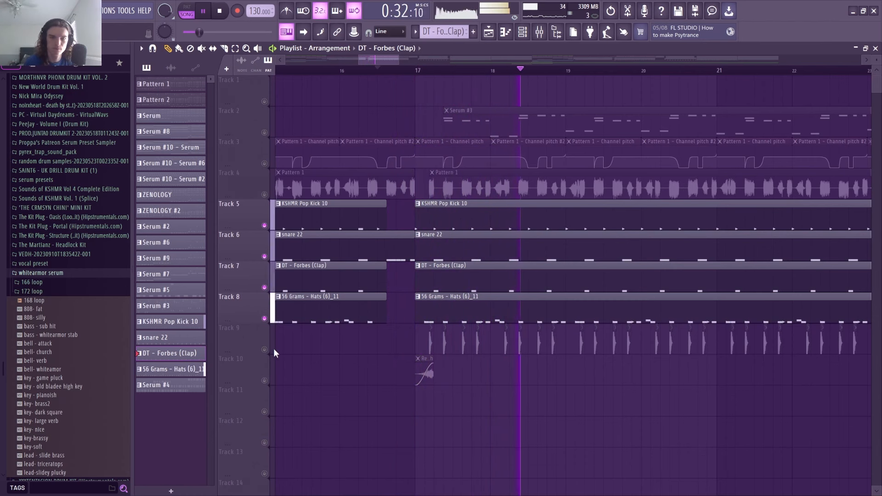
pyautogui.press('space')
pyautogui.scroll(4, 423, 76)
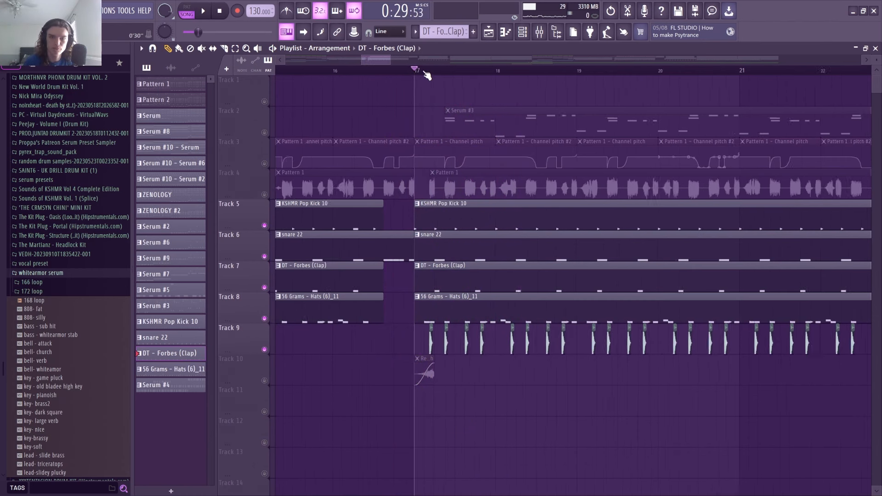
# Step: Inspect the 07_We_Ball percussion sample's settings on Track 9, and play it with the drums from bar 17
pyautogui.doubleClick(463, 334)
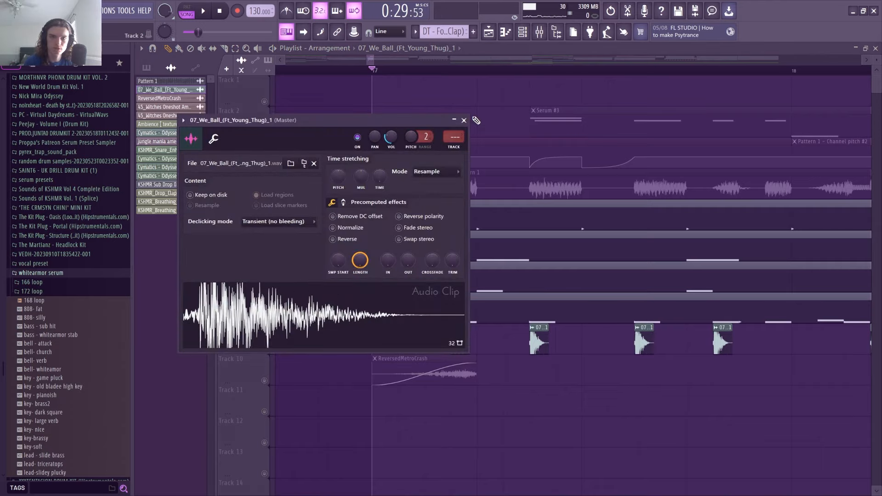
pyautogui.click(464, 121)
pyautogui.press('space')
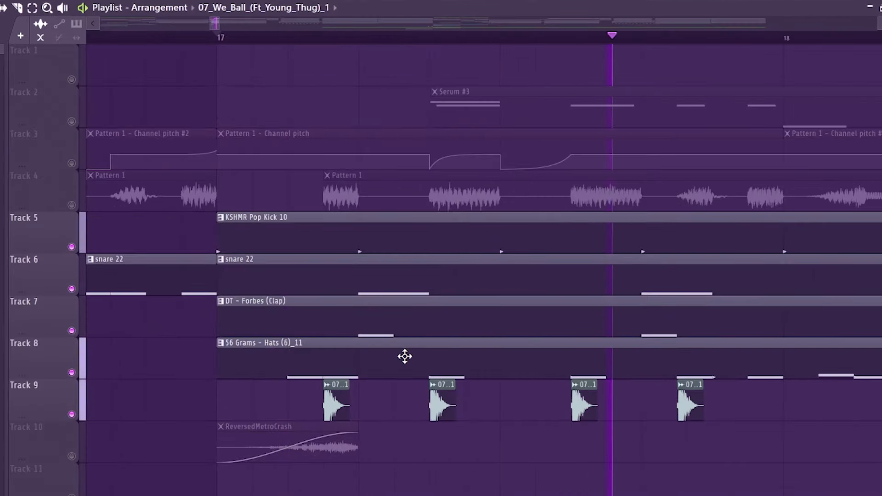
pyautogui.scroll(-6, 254, 43)
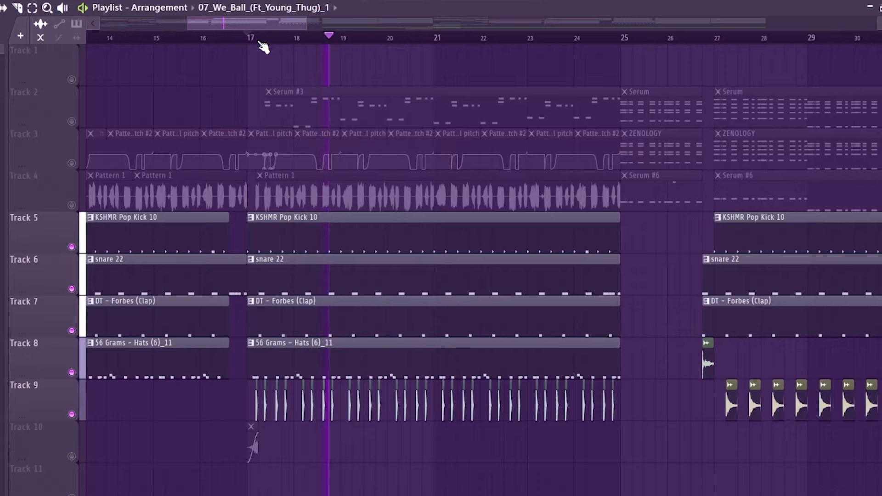
pyautogui.scroll(3, 267, 44)
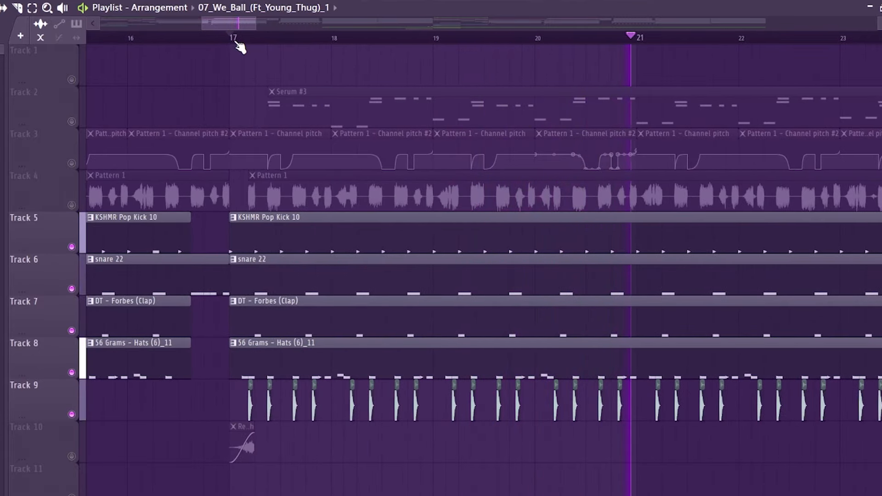
pyautogui.scroll(-4, 239, 44)
pyautogui.scroll(-1, 237, 42)
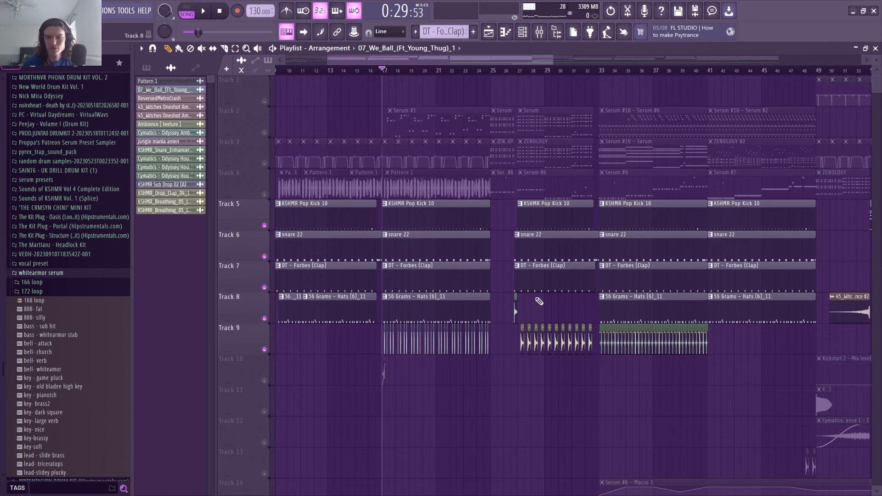
# Step: Set the playhead to bar 33 and inspect the Cymatics - Odyssey House Top Drum Loop 2 clip's sample settings on Track 9
pyautogui.click(602, 72)
pyautogui.scroll(5, 602, 72)
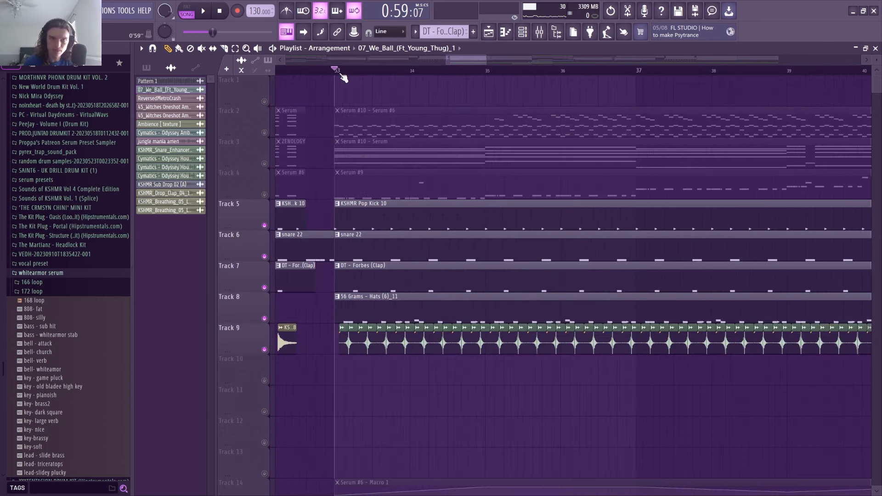
pyautogui.doubleClick(355, 344)
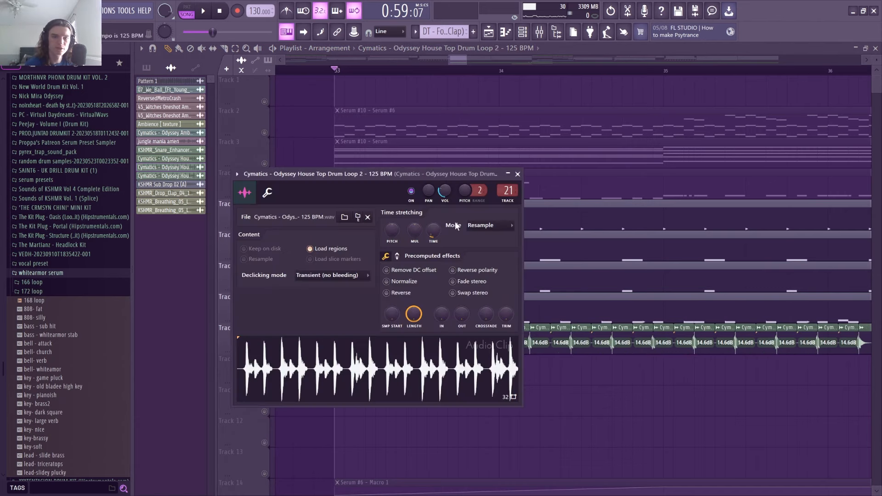
pyautogui.click(518, 174)
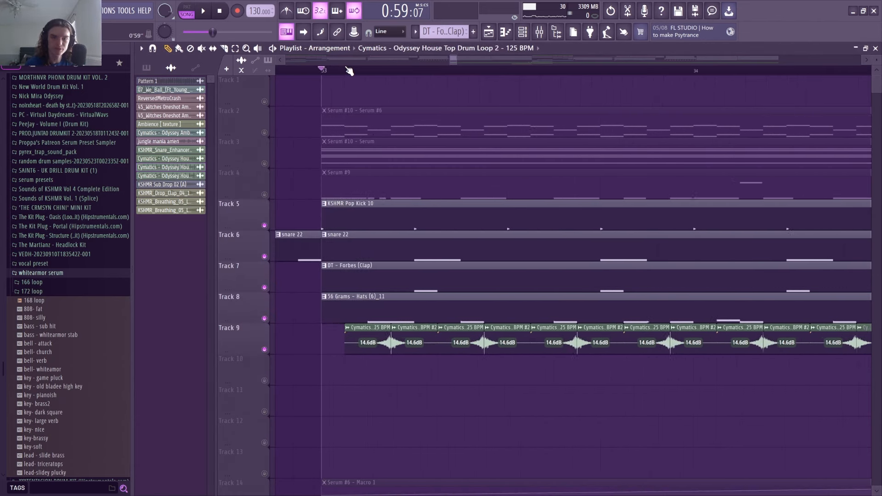
pyautogui.scroll(5, 374, 223)
pyautogui.scroll(-2, 473, 370)
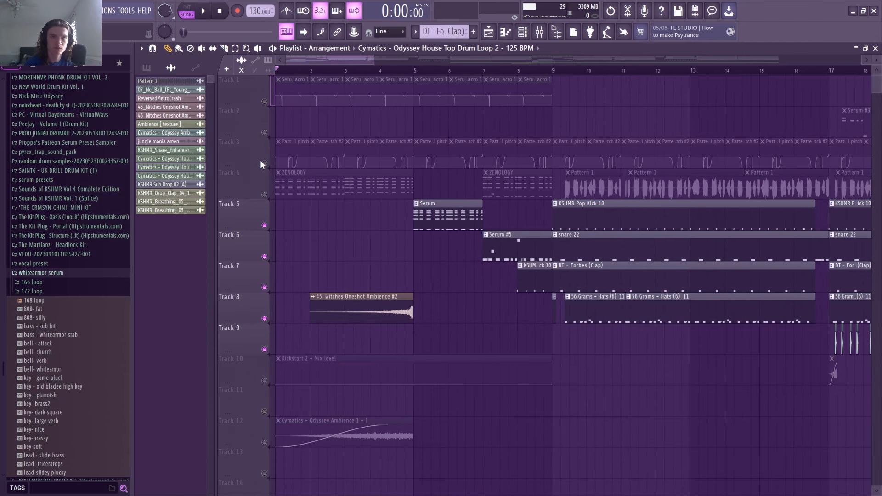
# Step: Unmute all tracks, inspect the Cymatics - Odyssey Ambience 1 clip on Track 12, and play the intro from bar 1
pyautogui.rightClick(265, 134)
pyautogui.scroll(-4, 329, 227)
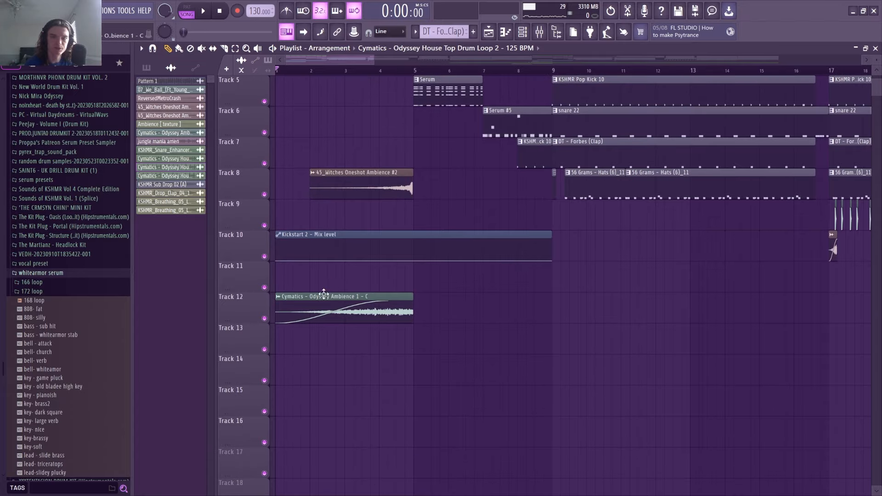
pyautogui.doubleClick(324, 297)
pyautogui.click(492, 147)
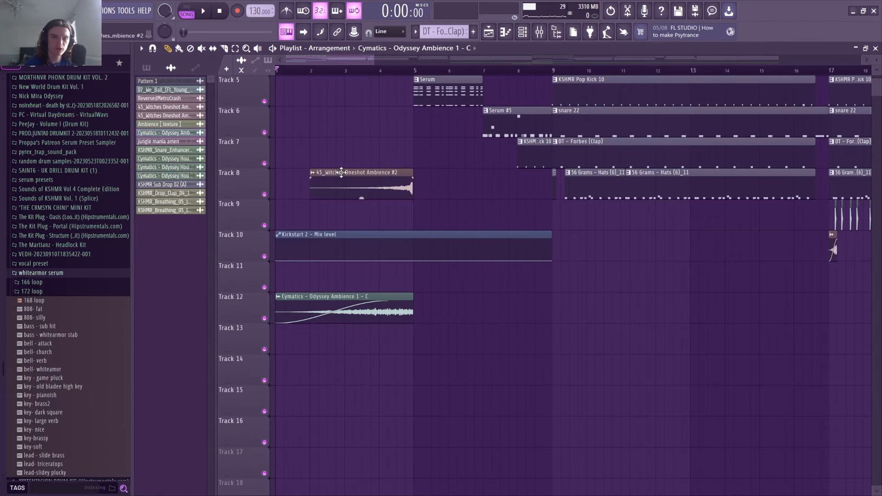
pyautogui.scroll(4, 335, 174)
pyautogui.press('space')
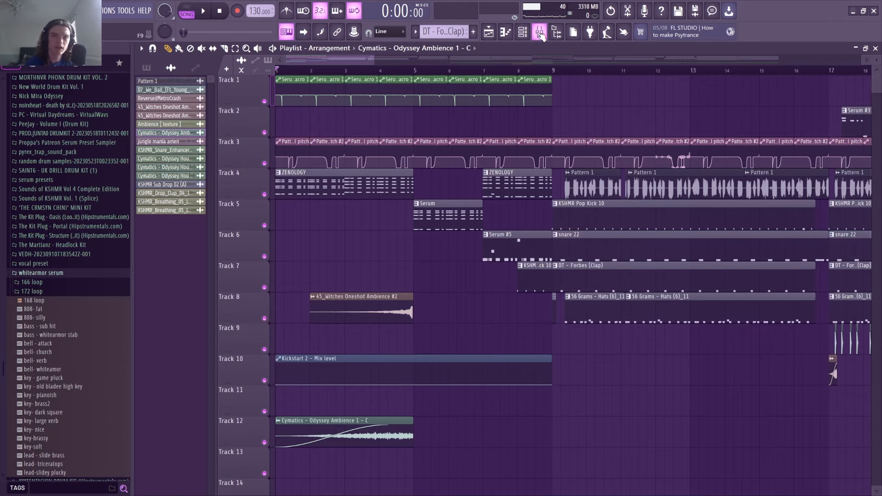
# Step: Open the mixer and review the Fruity parametric EQ 2 and soothe2 effects on the Serum track
pyautogui.press('F9')
pyautogui.click(210, 135)
pyautogui.click(216, 130)
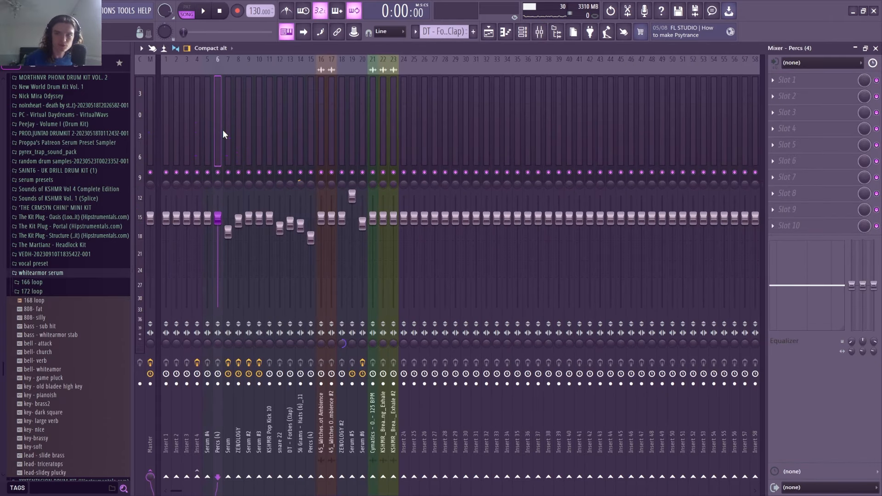
pyautogui.click(228, 132)
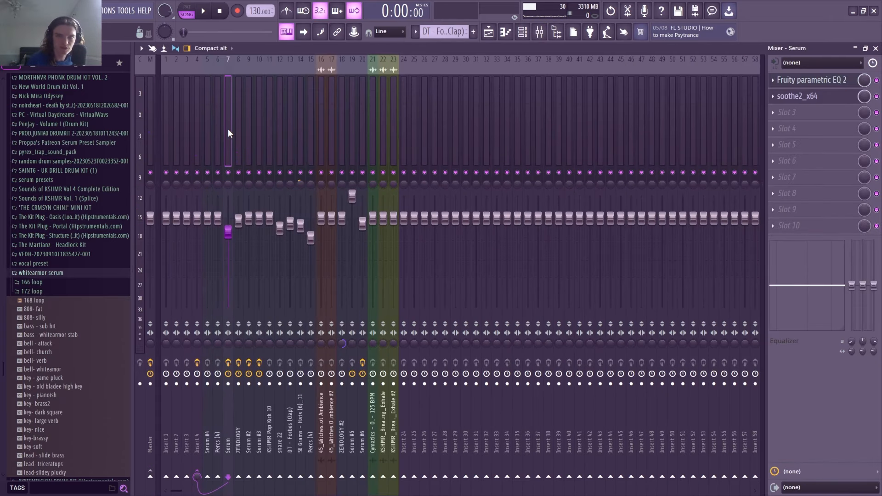
pyautogui.click(807, 82)
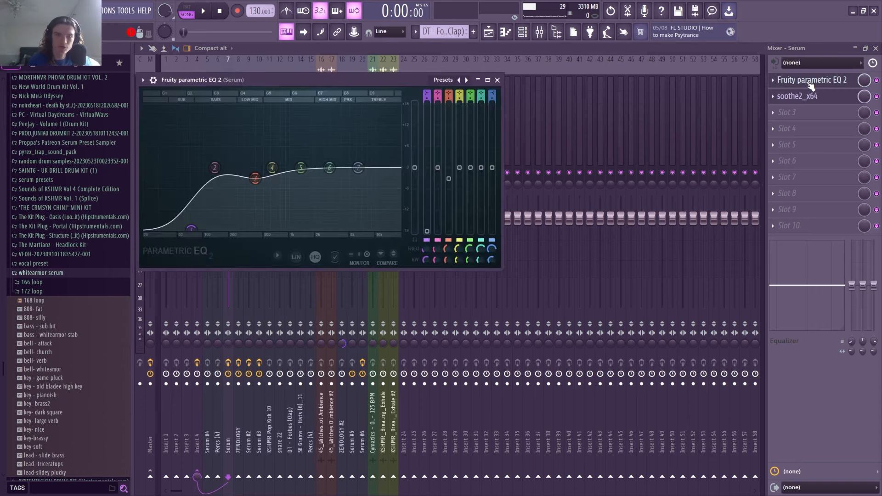
pyautogui.click(498, 80)
pyautogui.click(840, 103)
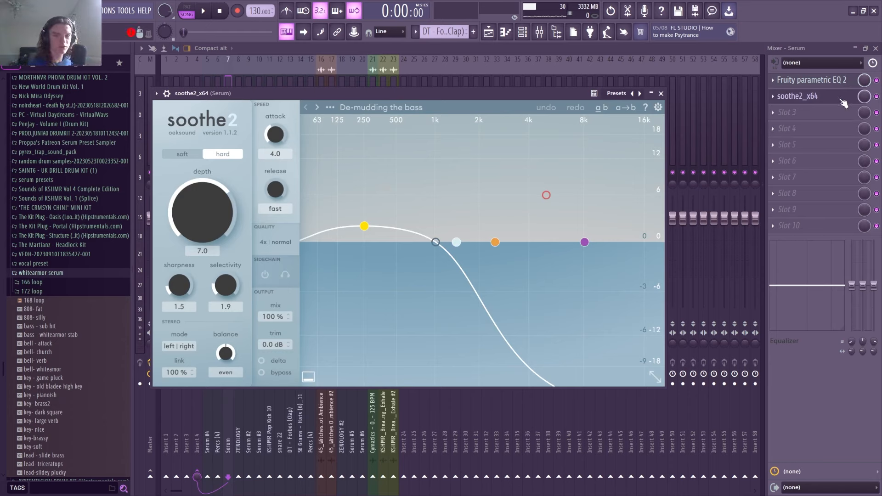
# Step: Close the soothe2 window and check the effect slots of the mixer tracks between Serum #4 and snare 22
pyautogui.click(662, 94)
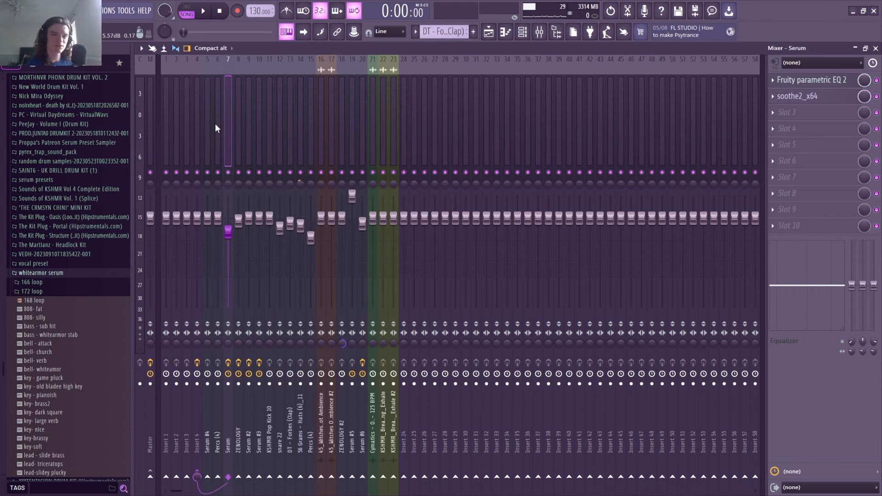
pyautogui.click(253, 139)
pyautogui.click(239, 134)
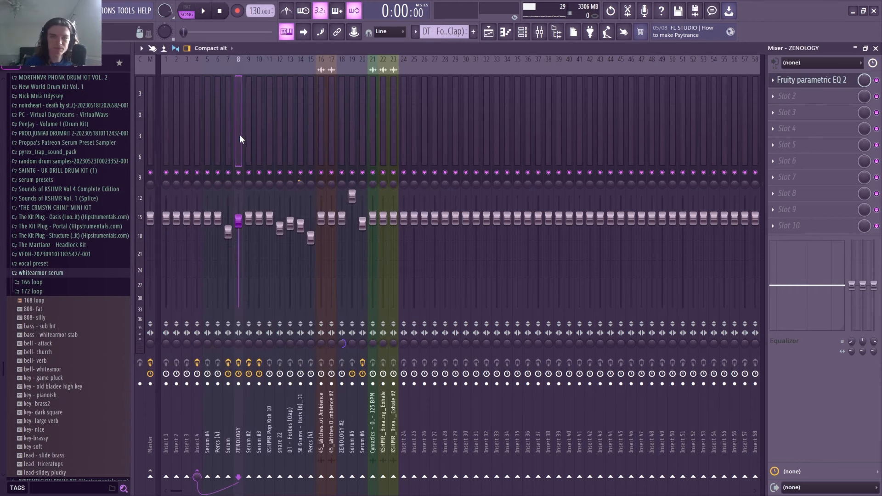
pyautogui.click(257, 137)
pyautogui.click(269, 142)
pyautogui.click(278, 141)
pyautogui.click(259, 140)
pyautogui.click(241, 138)
pyautogui.click(227, 134)
pyautogui.click(217, 132)
pyautogui.click(208, 131)
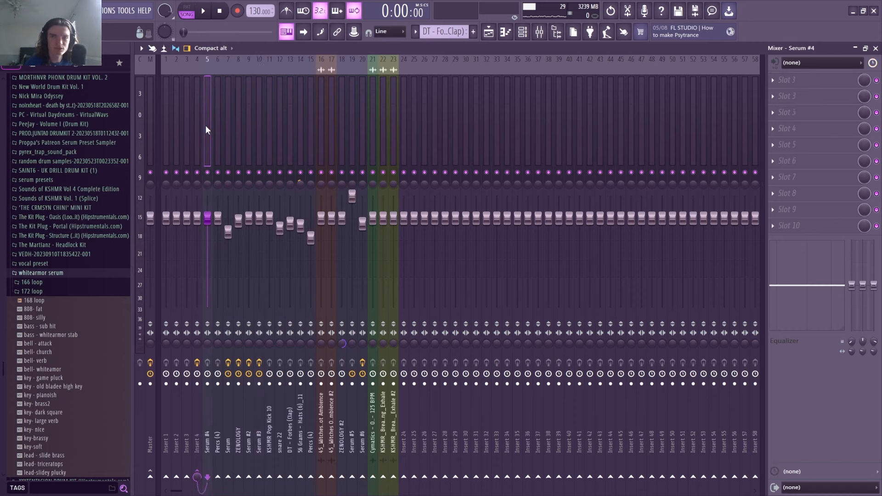
# Step: Select Insert 4 in the mixer, open its Kickstart 2 effect for a look, and close it
pyautogui.click(199, 125)
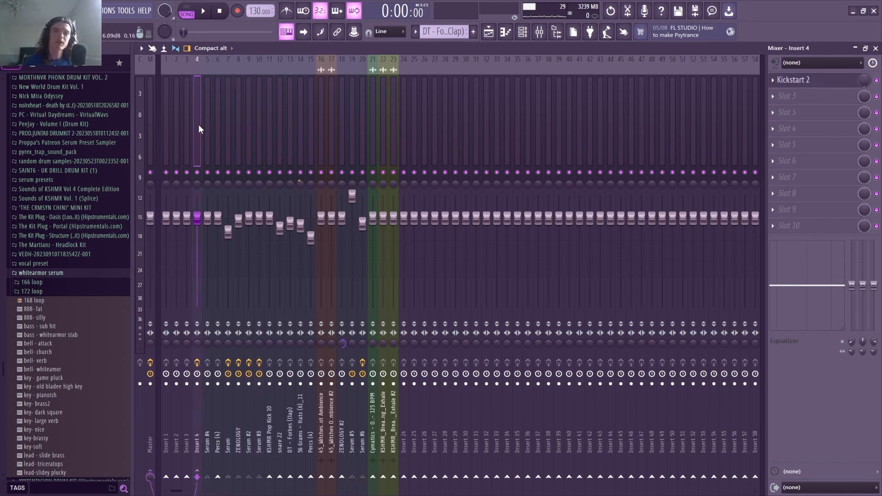
pyautogui.click(832, 86)
pyautogui.click(263, 212)
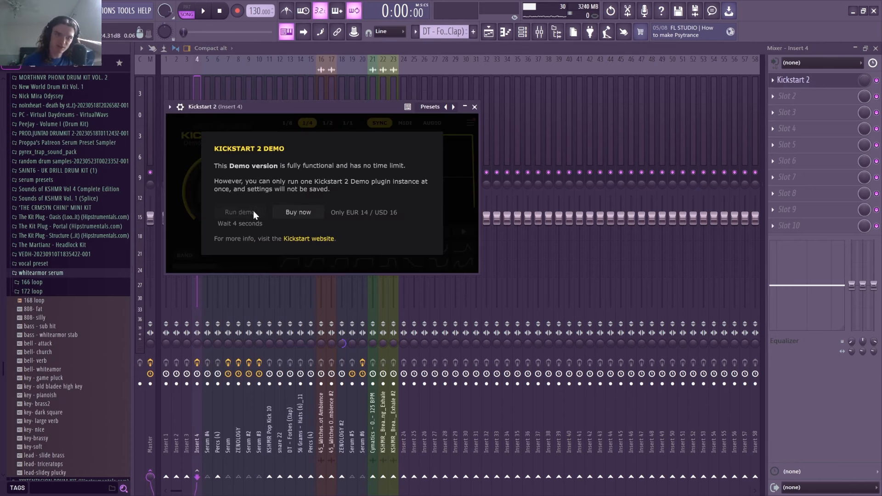
pyautogui.click(475, 107)
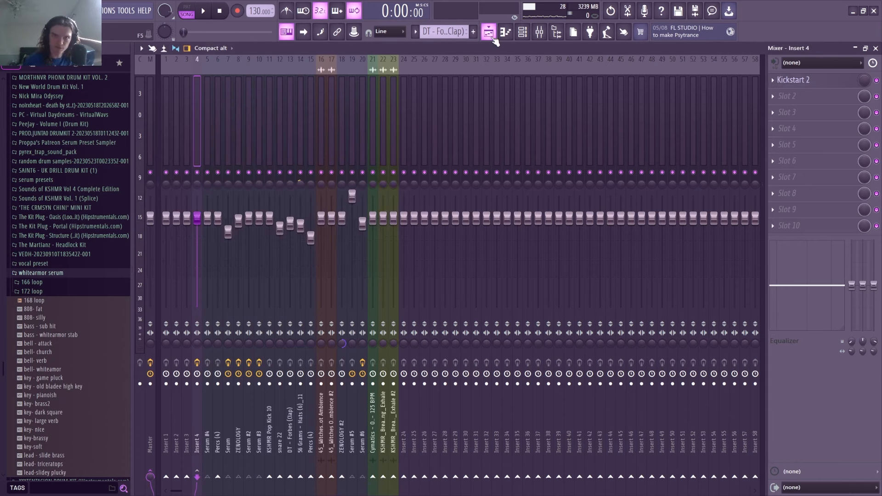
# Step: Set the playhead to bar 25 and play the section with Kickstart 2 on Insert 4 bypassed
pyautogui.click(491, 36)
pyautogui.scroll(-3, 384, 73)
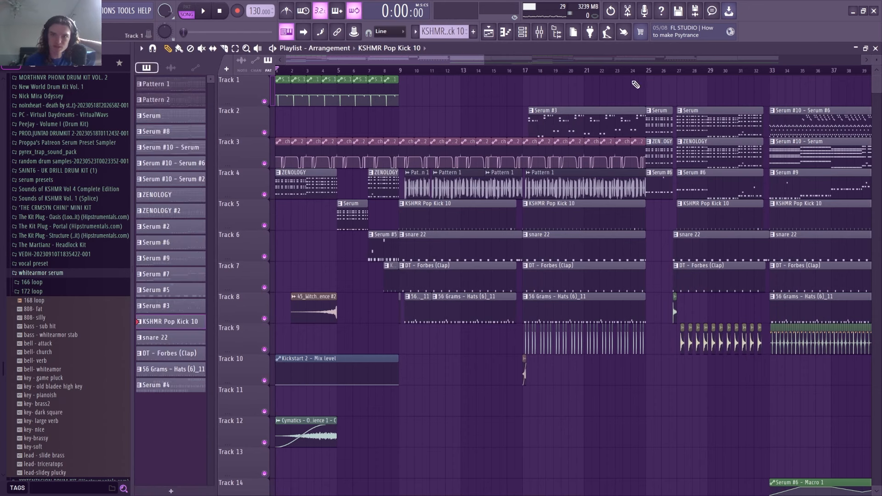
pyautogui.click(646, 70)
pyautogui.click(540, 31)
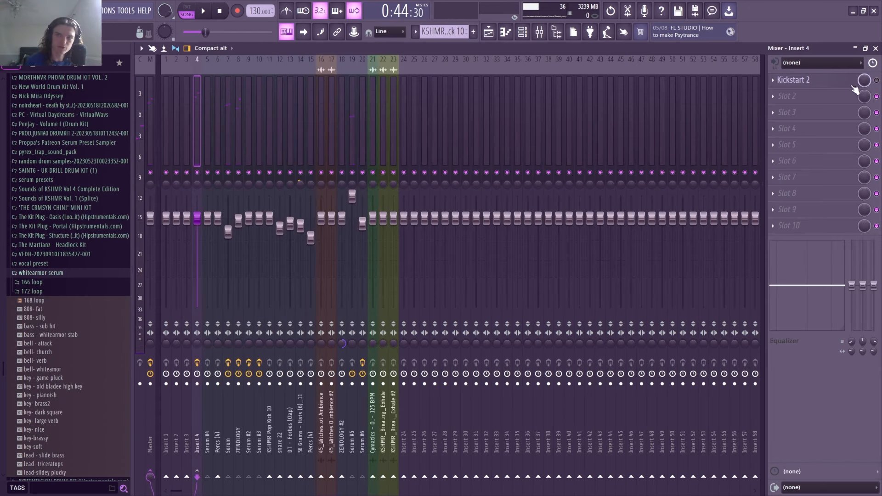
pyautogui.press('space')
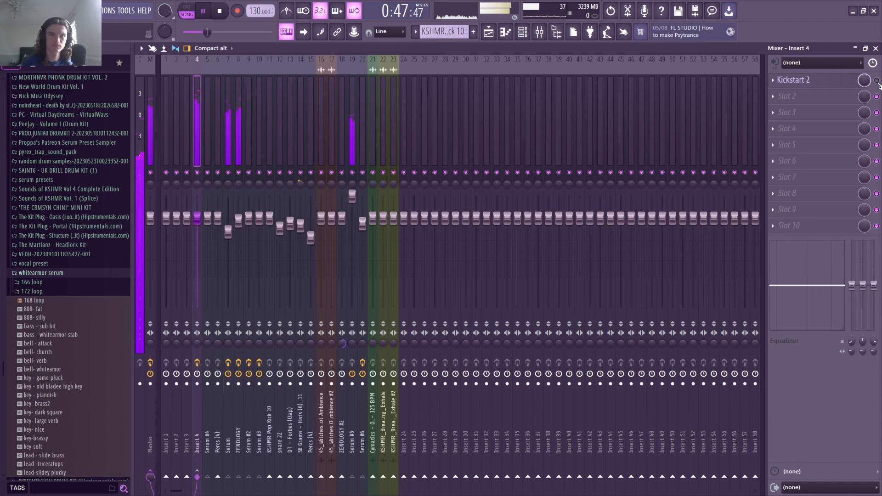
pyautogui.press('space')
# Step: Re-enable Kickstart 2 on Insert 4, replay the section from bar 25 for comparison, and return to the playlist
pyautogui.click(877, 80)
pyautogui.click(832, 83)
pyautogui.click(831, 83)
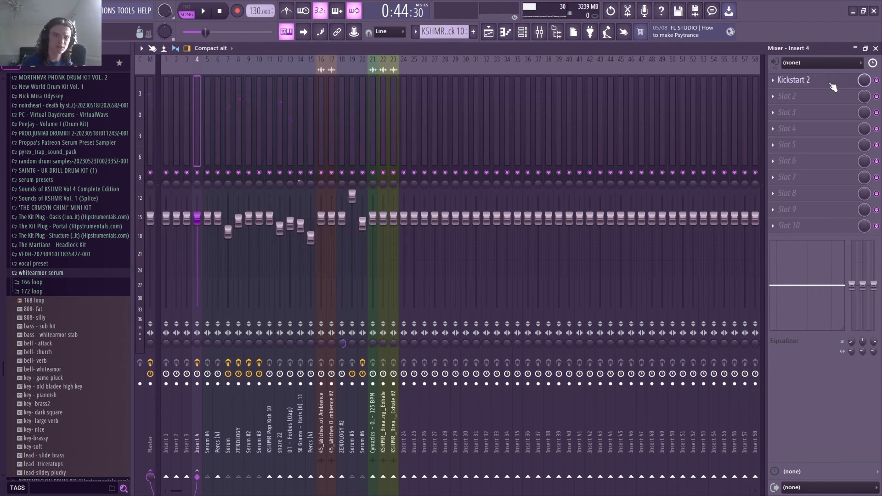
pyautogui.press('space')
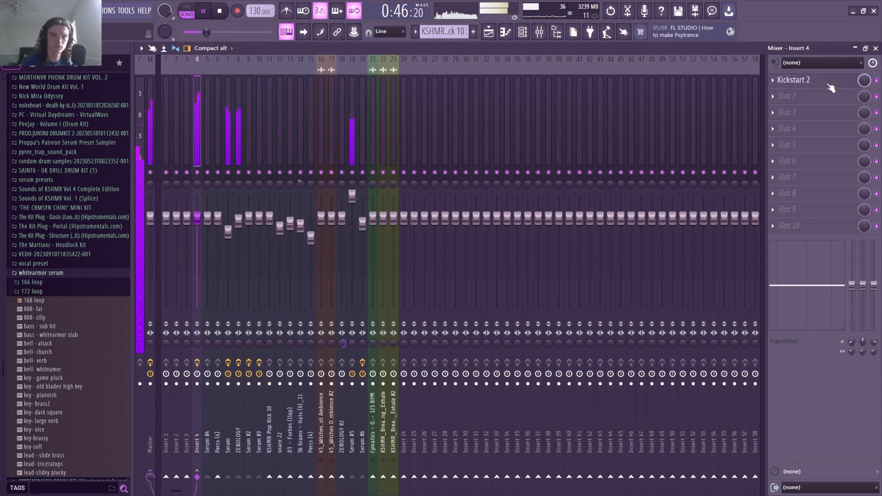
pyautogui.click(488, 31)
pyautogui.press('space')
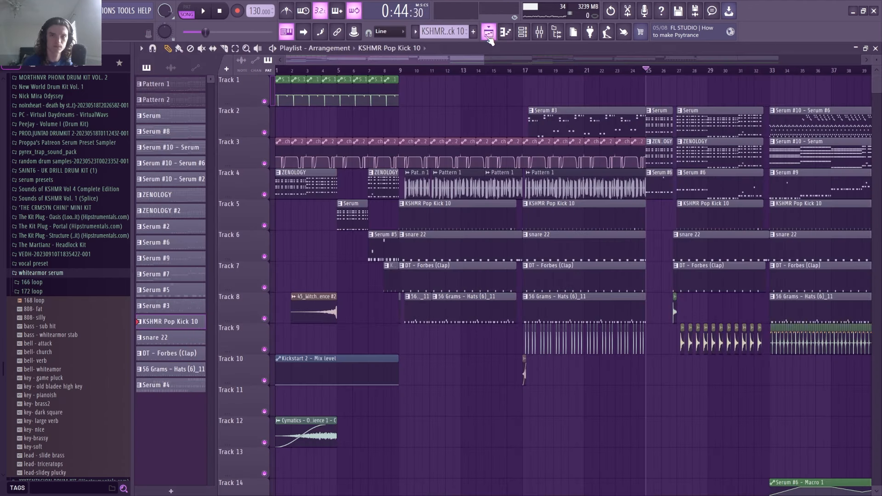
# Step: Inspect the KSHMR_Snare_Enhancer_01_Breaking_Glass clip's sample settings on Track 8, and play the arrangement from the start of that clip
pyautogui.scroll(8, 681, 74)
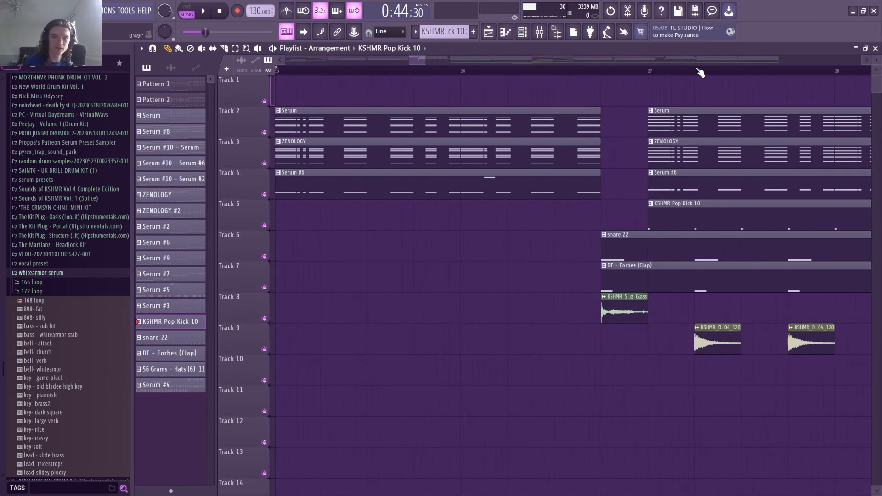
pyautogui.doubleClick(619, 309)
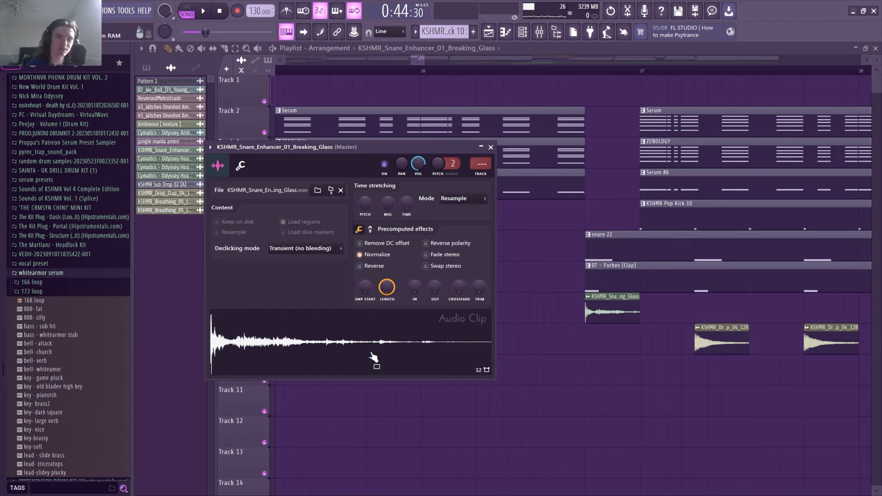
pyautogui.click(492, 147)
pyautogui.click(585, 73)
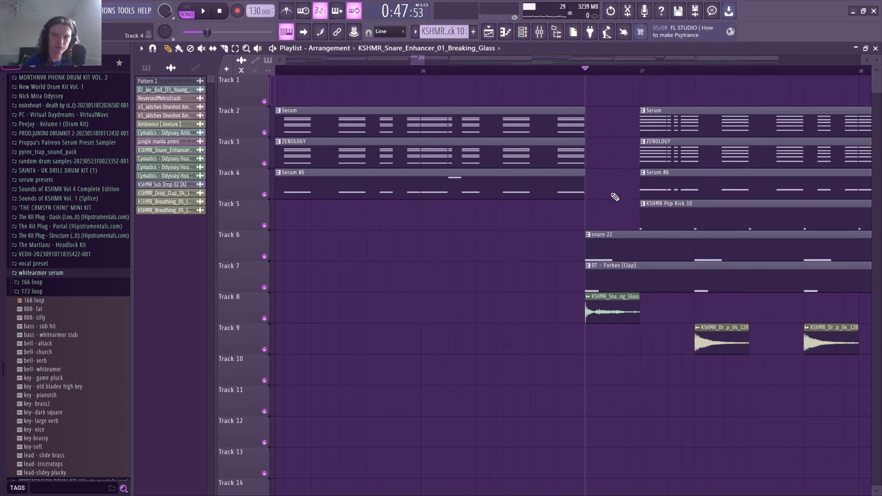
pyautogui.press('space')
pyautogui.scroll(-4, 427, 71)
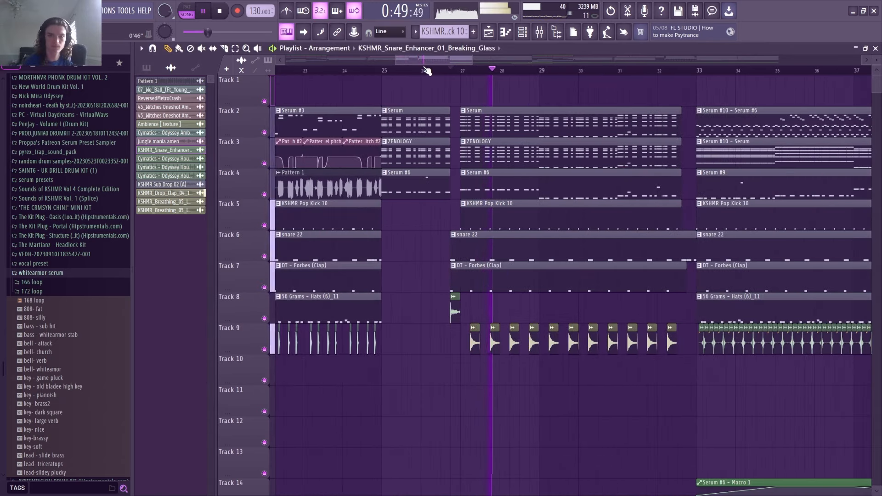
pyautogui.press('space')
# Step: Inspect the KSHMR_Drop_Clap_04_128 clip's sample settings on Track 9, and play the arrangement from its first hit after bar 27
pyautogui.scroll(8, 380, 363)
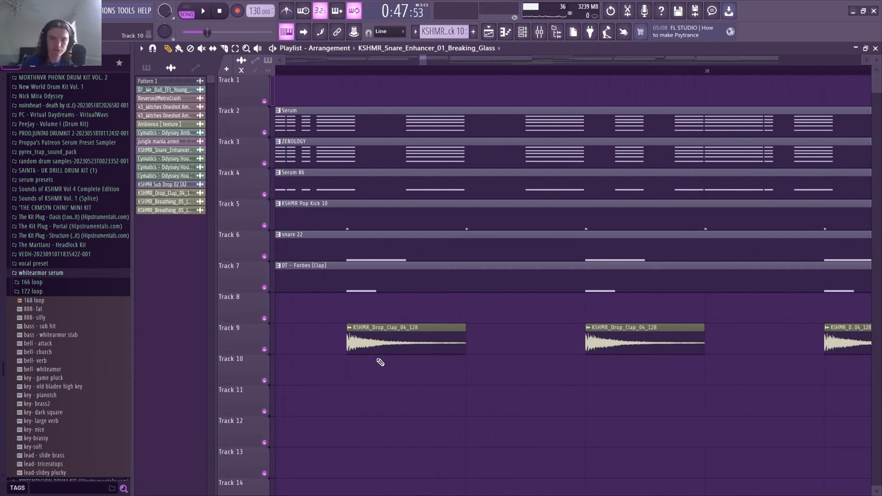
pyautogui.doubleClick(381, 342)
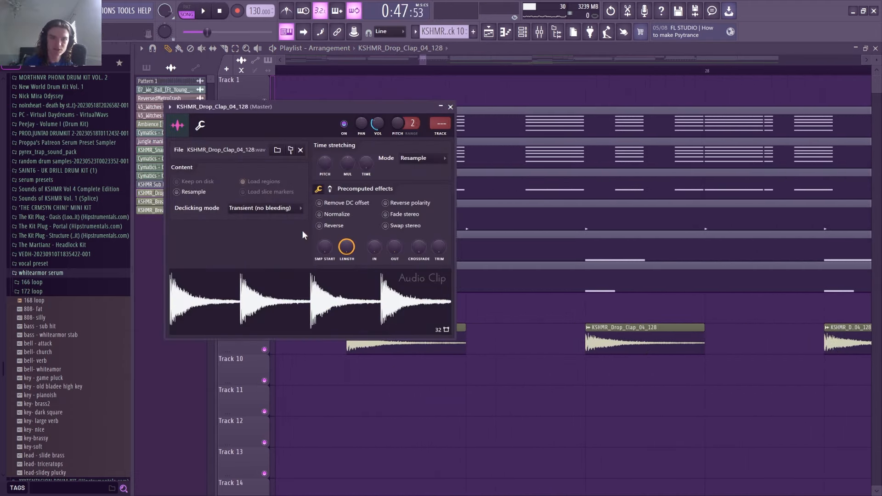
pyautogui.click(450, 107)
pyautogui.click(348, 70)
pyautogui.scroll(-3, 348, 76)
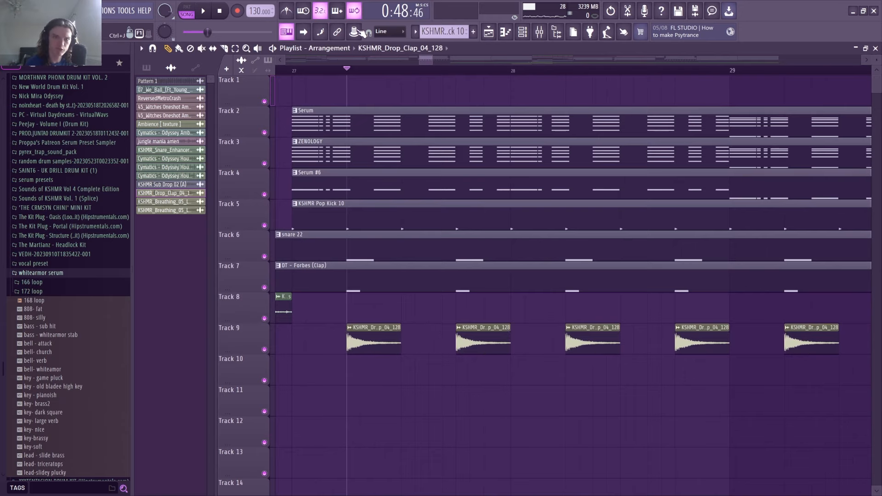
pyautogui.press('space')
pyautogui.scroll(-5, 377, 72)
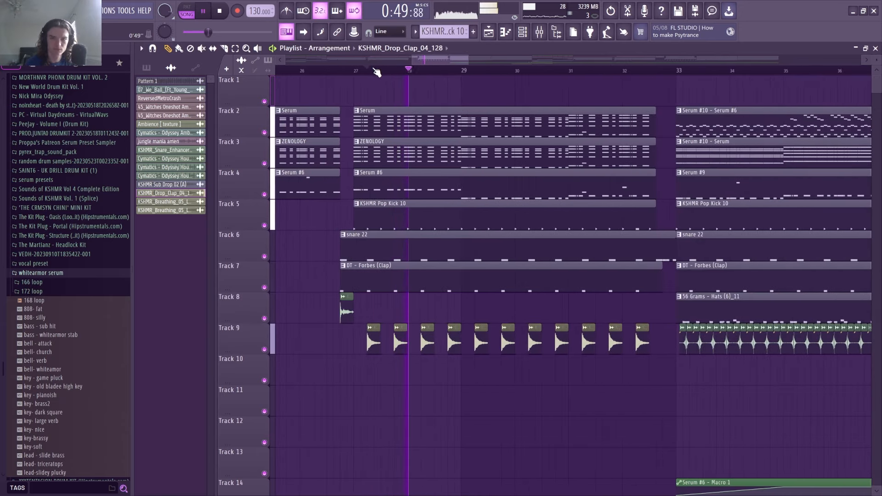
pyautogui.press('space')
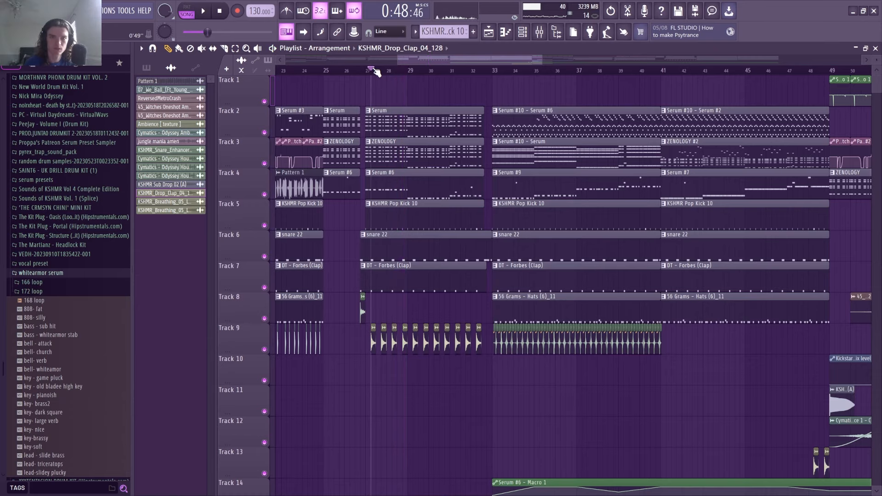
# Step: Look over the section from bar 33, placing the playhead there and selecting the Serum #10 - Serum #6 and Serum #10 - Serum patterns
pyautogui.scroll(-3, 377, 72)
pyautogui.scroll(-2, 375, 72)
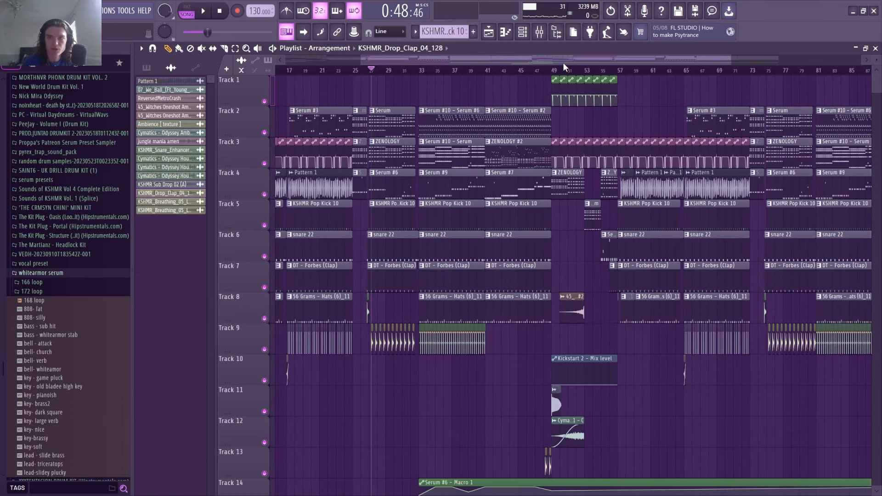
pyautogui.moveTo(564, 63); pyautogui.dragTo(608, 64)
pyautogui.click(386, 132)
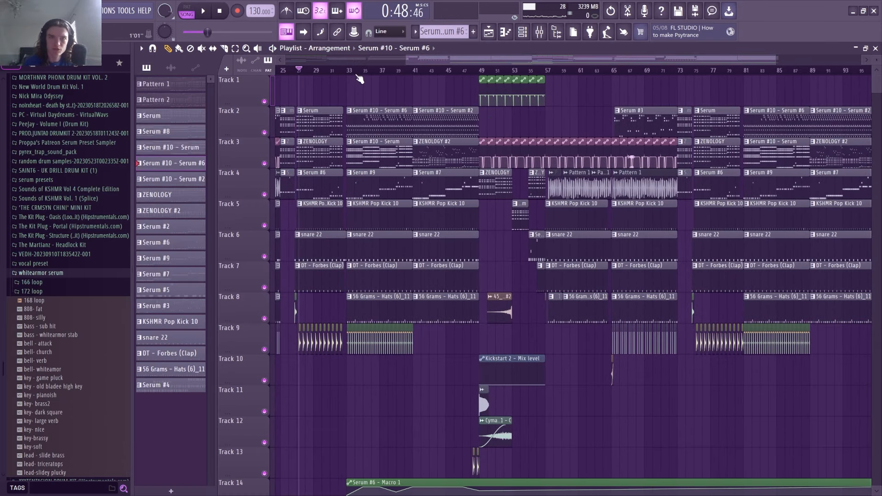
pyautogui.scroll(4, 353, 73)
pyautogui.click(351, 72)
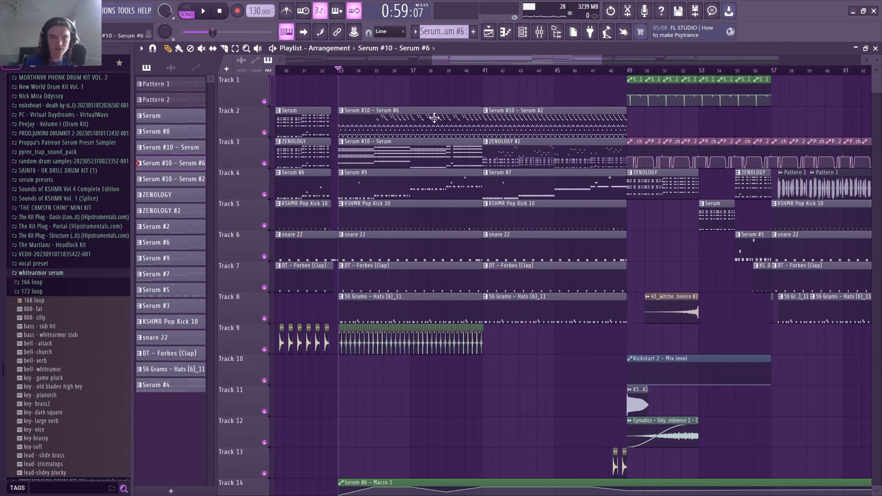
pyautogui.click(373, 156)
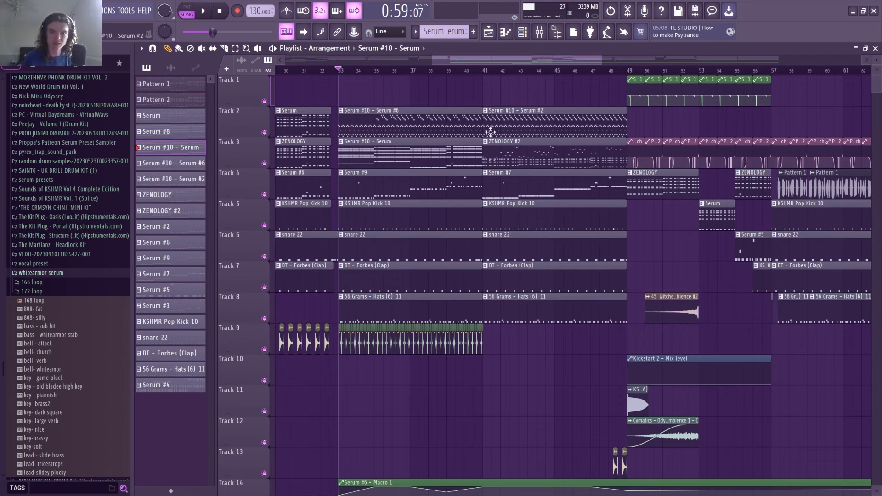
pyautogui.click(490, 73)
pyautogui.click(446, 74)
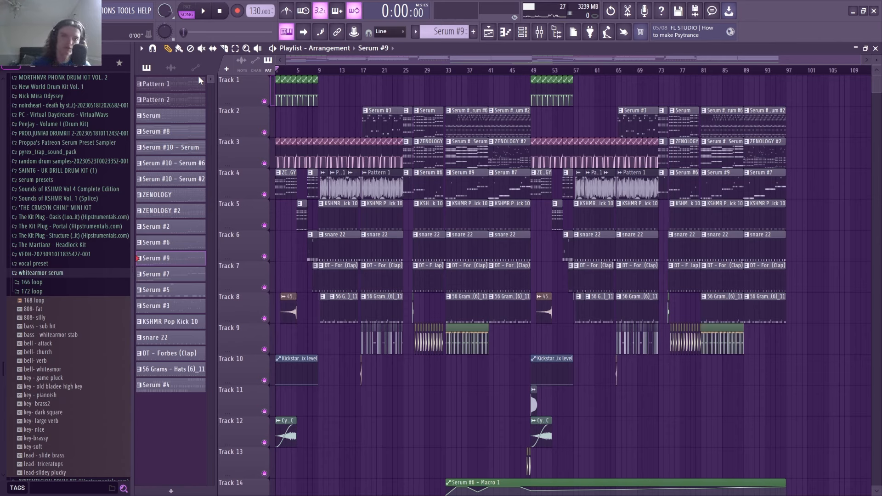
# Step: Play the full arrangement from bar 1 and follow its clips in the playlist
pyautogui.scroll(4, 299, 69)
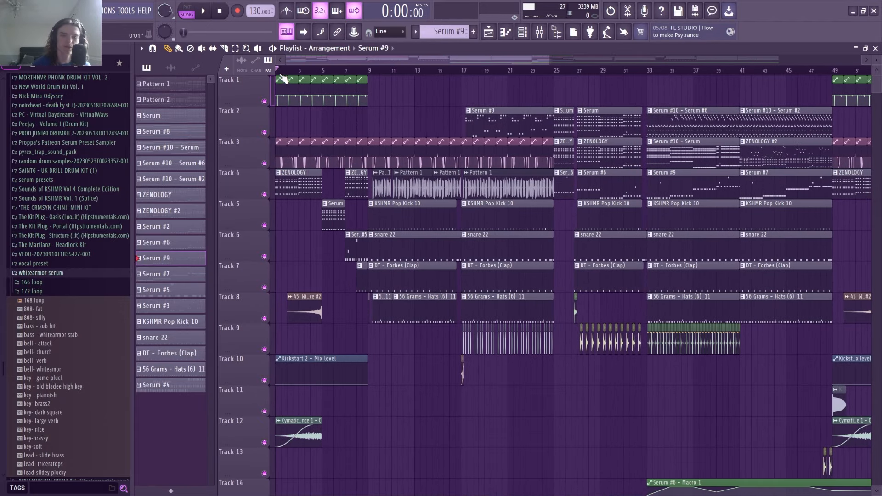
pyautogui.press('space')
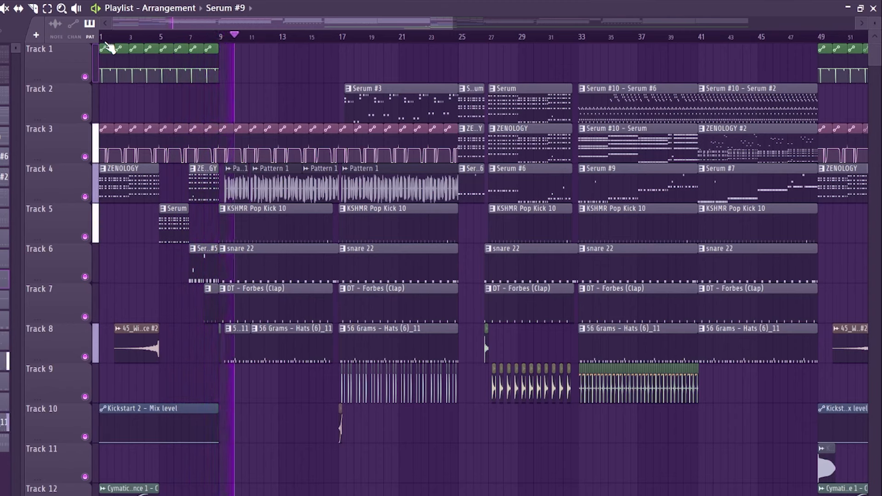
pyautogui.hscroll(3, 129, 23)
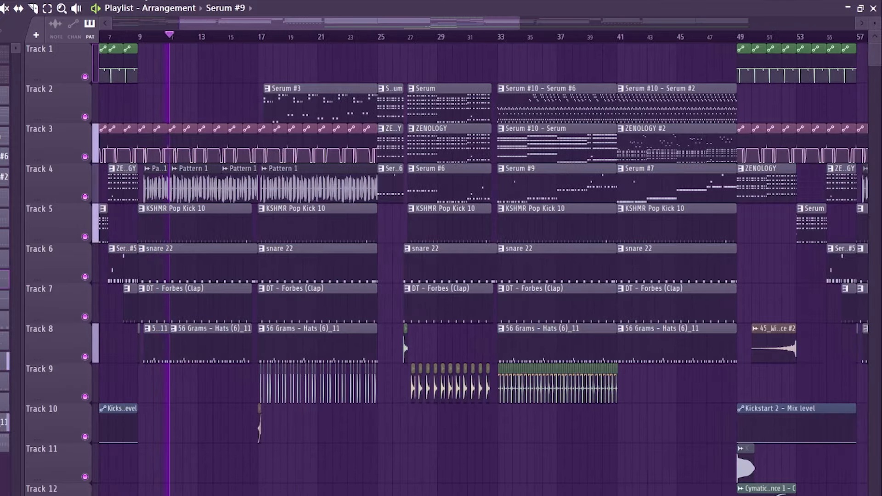
pyautogui.scroll(5, 138, 42)
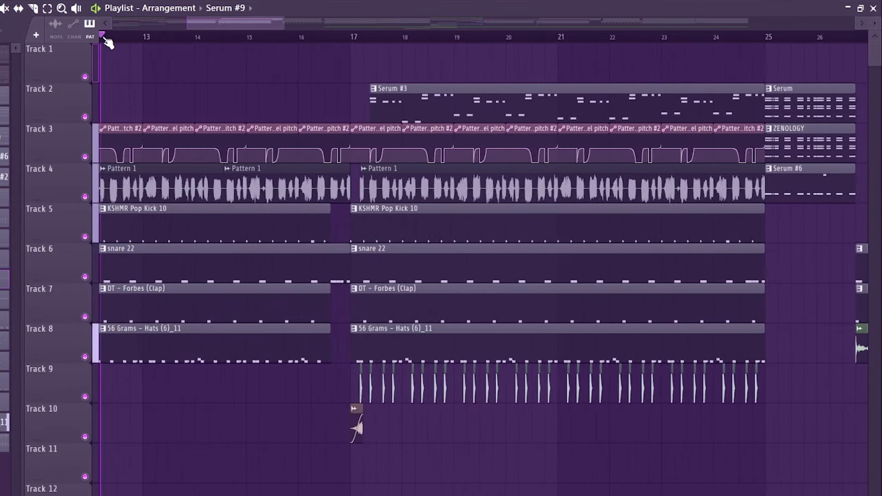